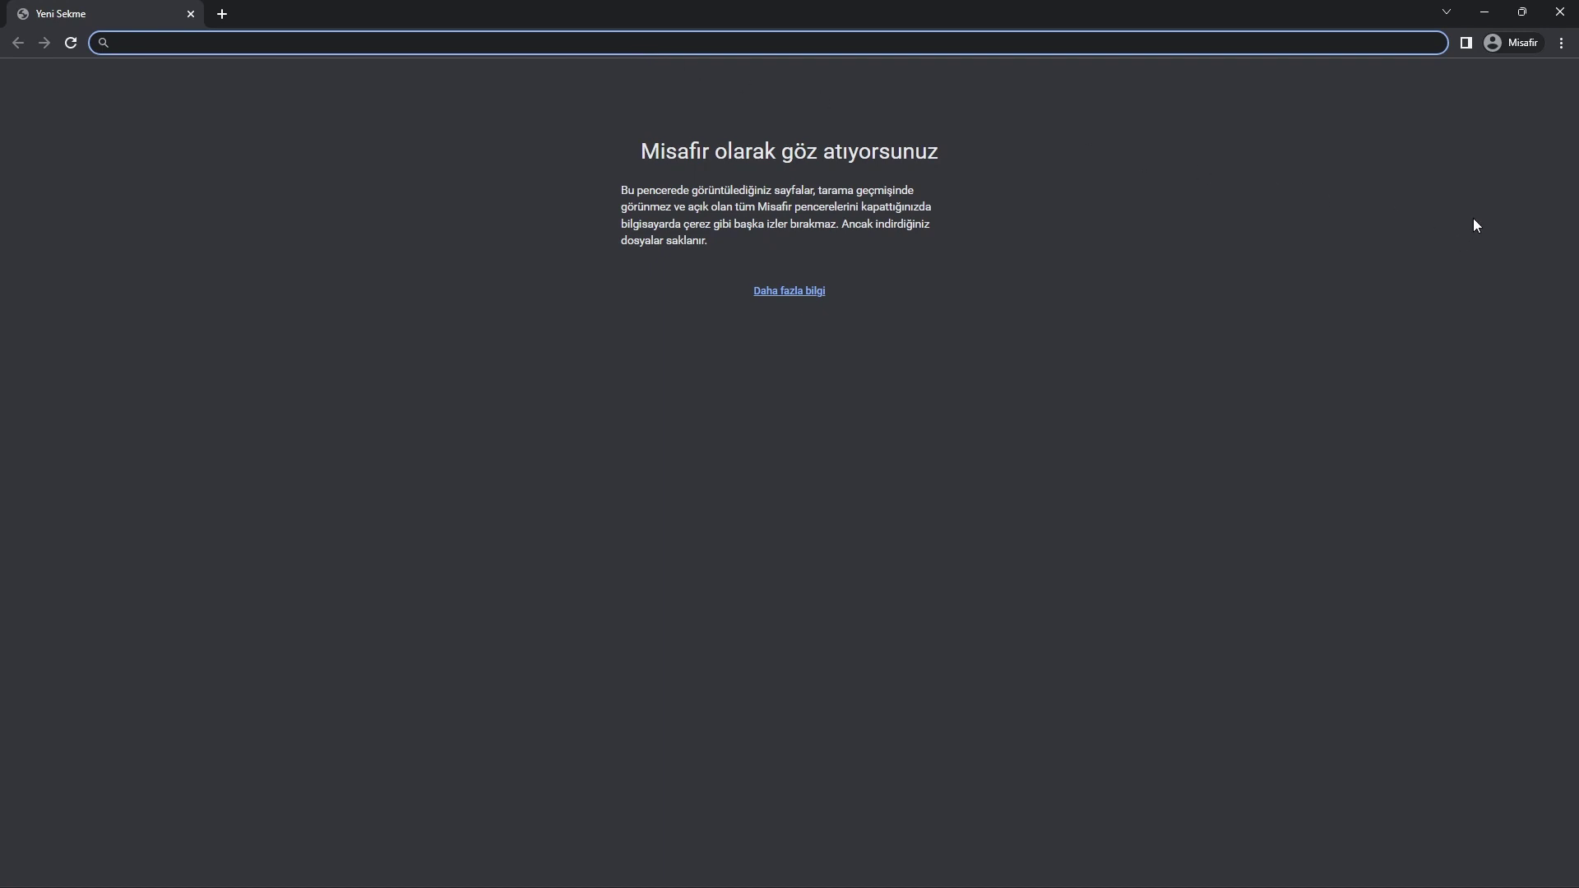
Step: Restore the browser window to a smaller size and search the installed apps for chrome
double_click(909, 12)
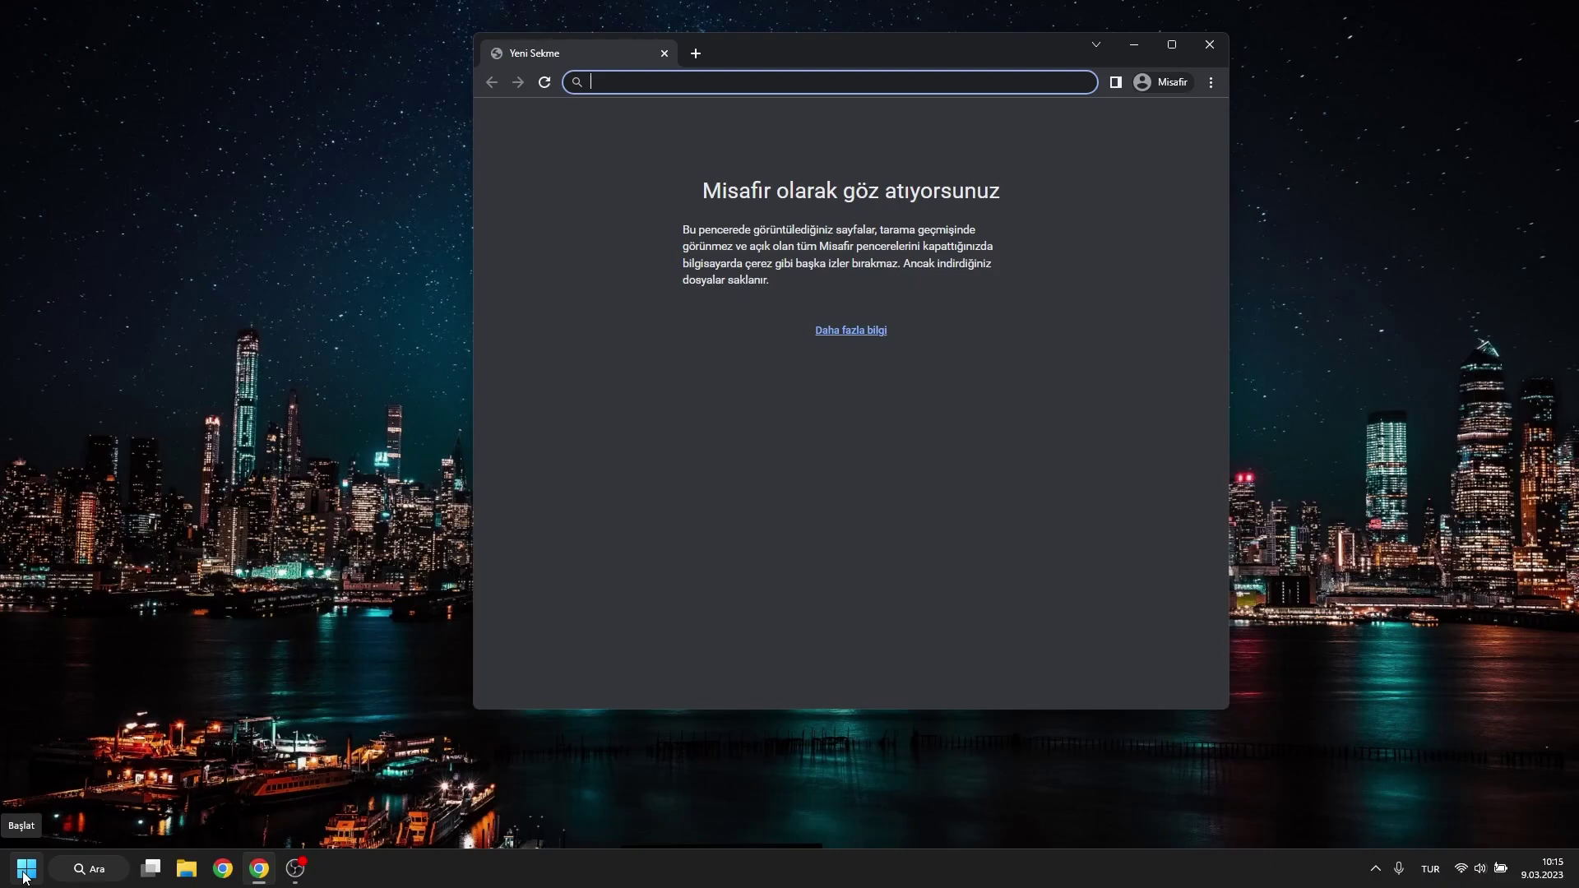
left_click(24, 878)
left_click(25, 876)
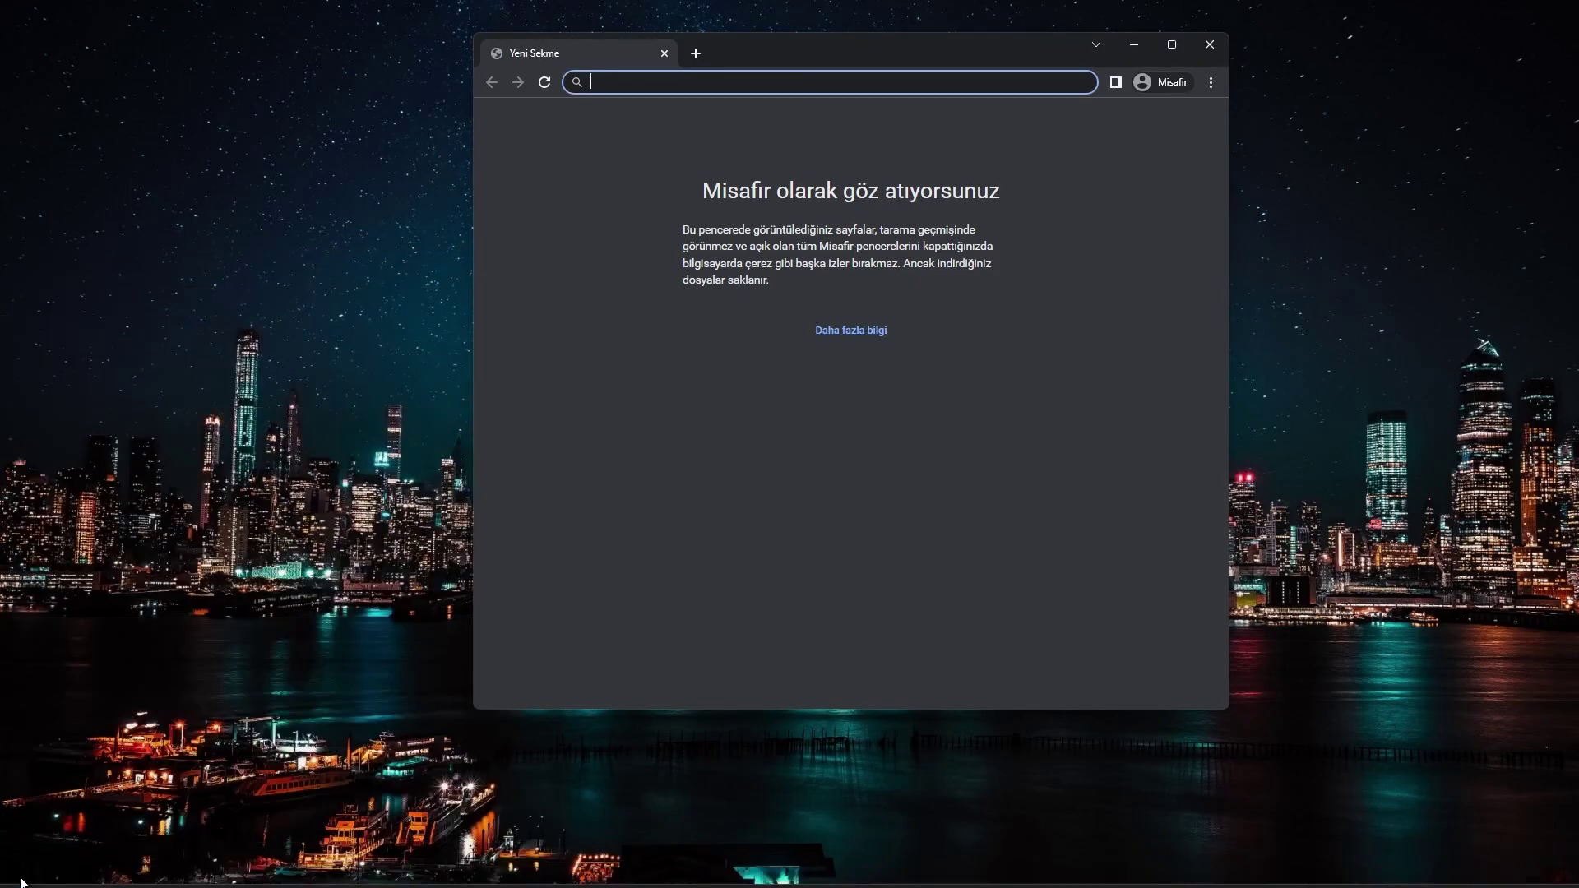
left_click(25, 874)
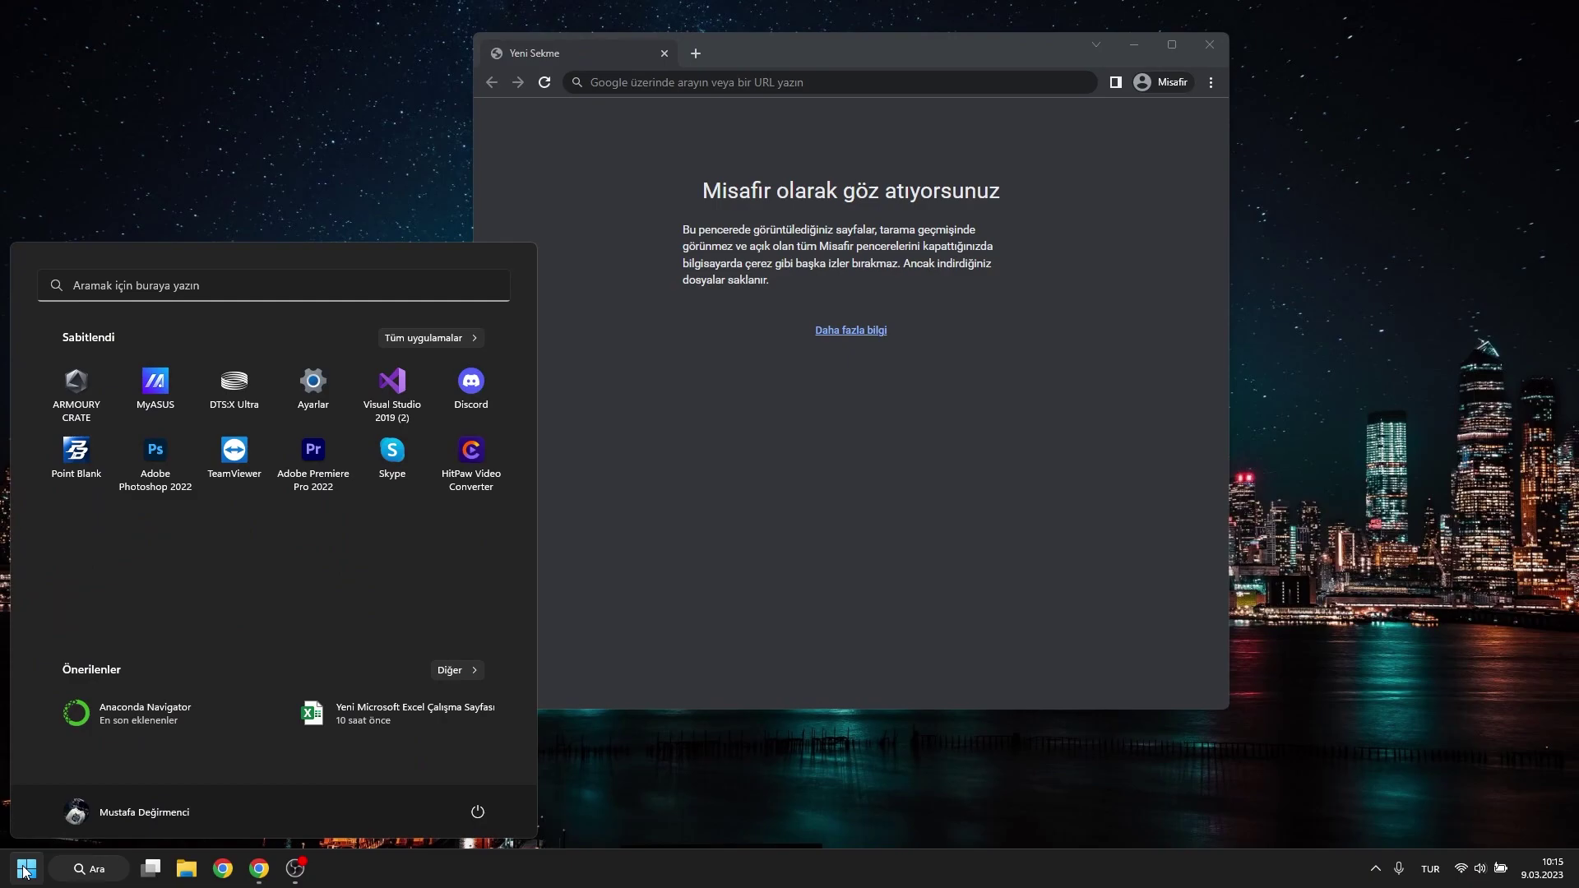
type("chrome")
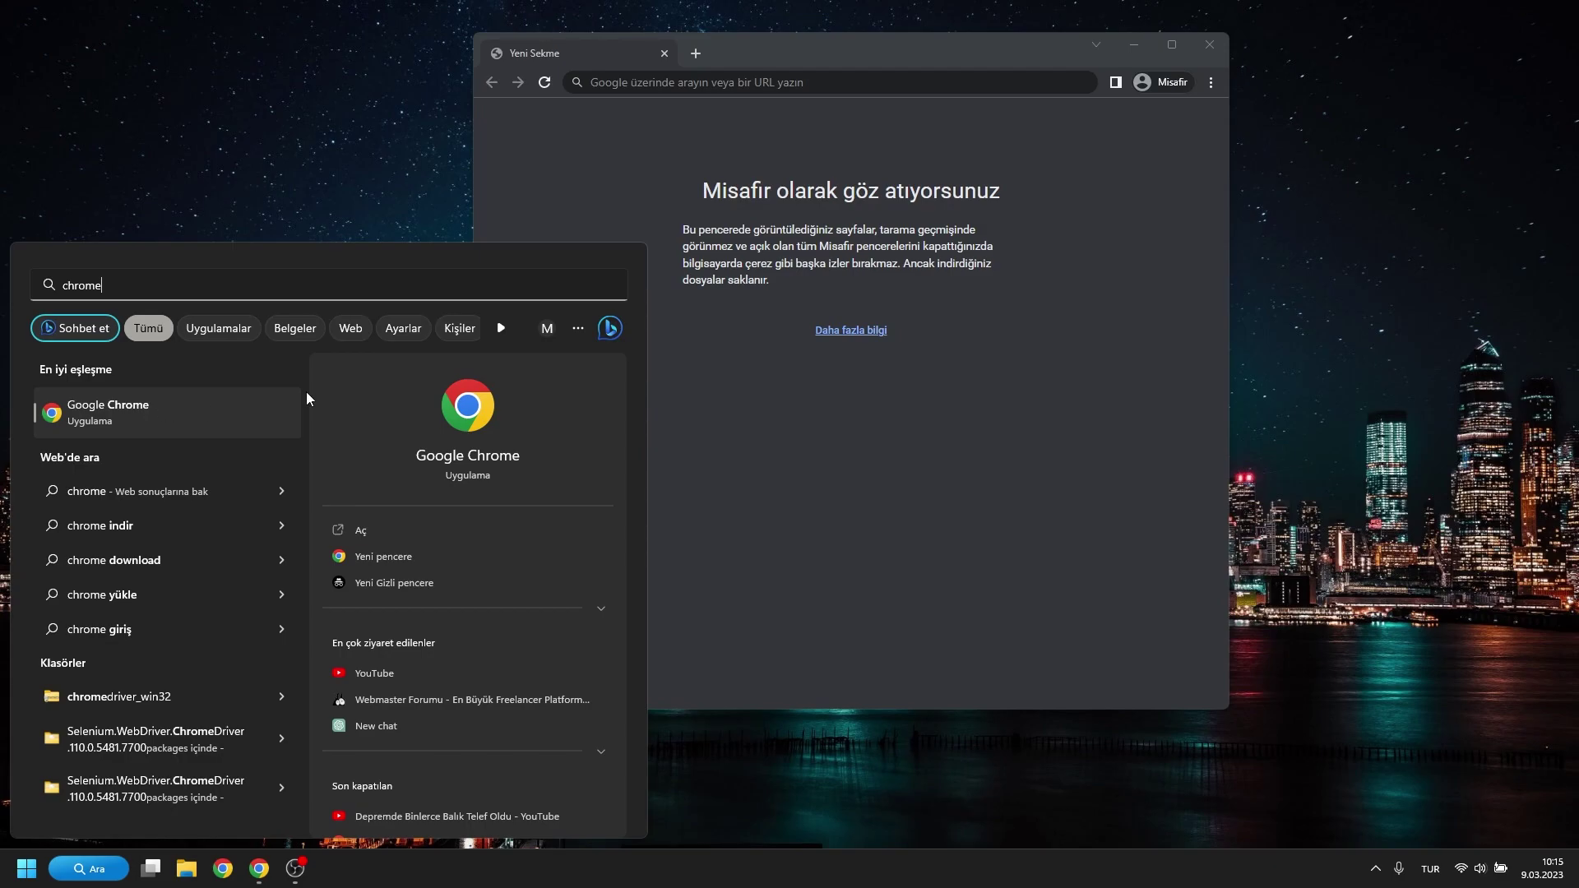
Step: Open the Chrome hakkında page in Chrome's settings with the window widened, and relaunch Chrome to complete its update
left_click_drag(841, 63, 818, 73)
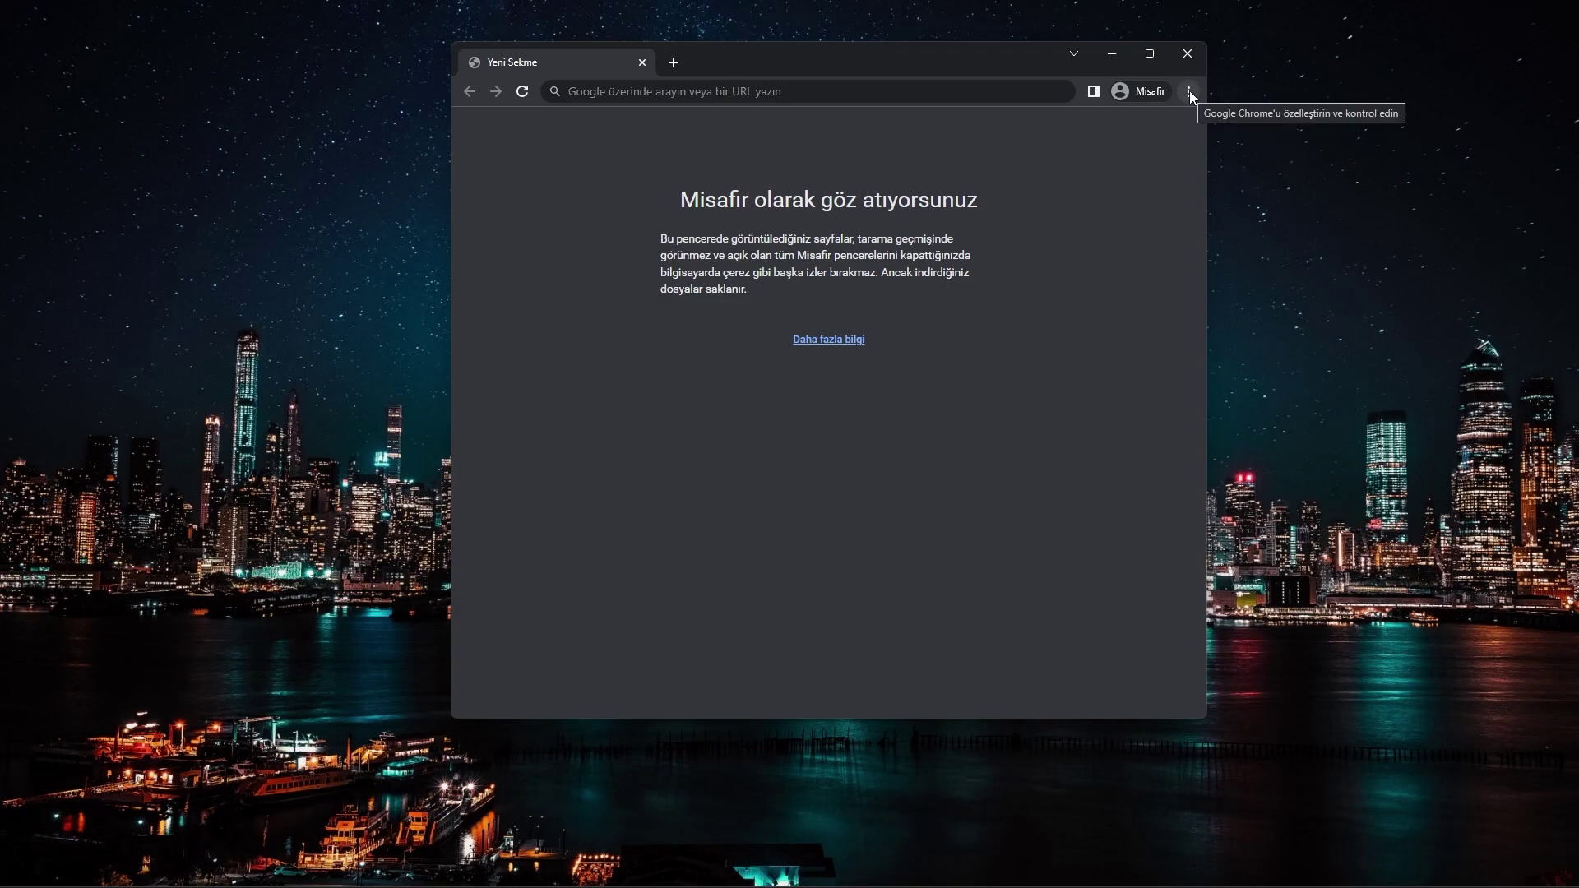
left_click(1189, 90)
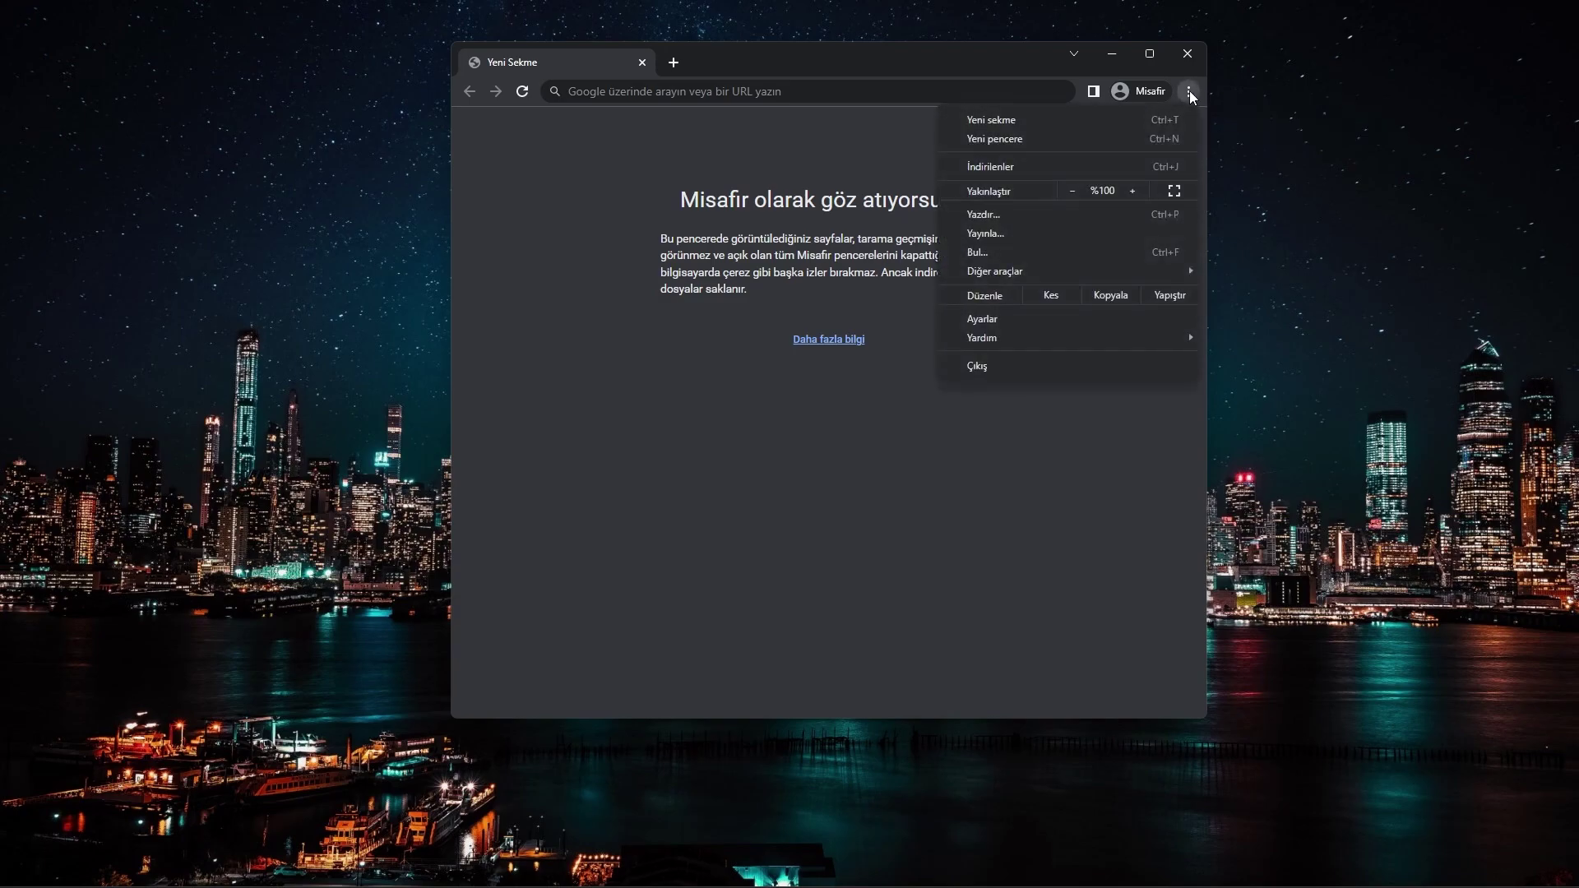
left_click(991, 324)
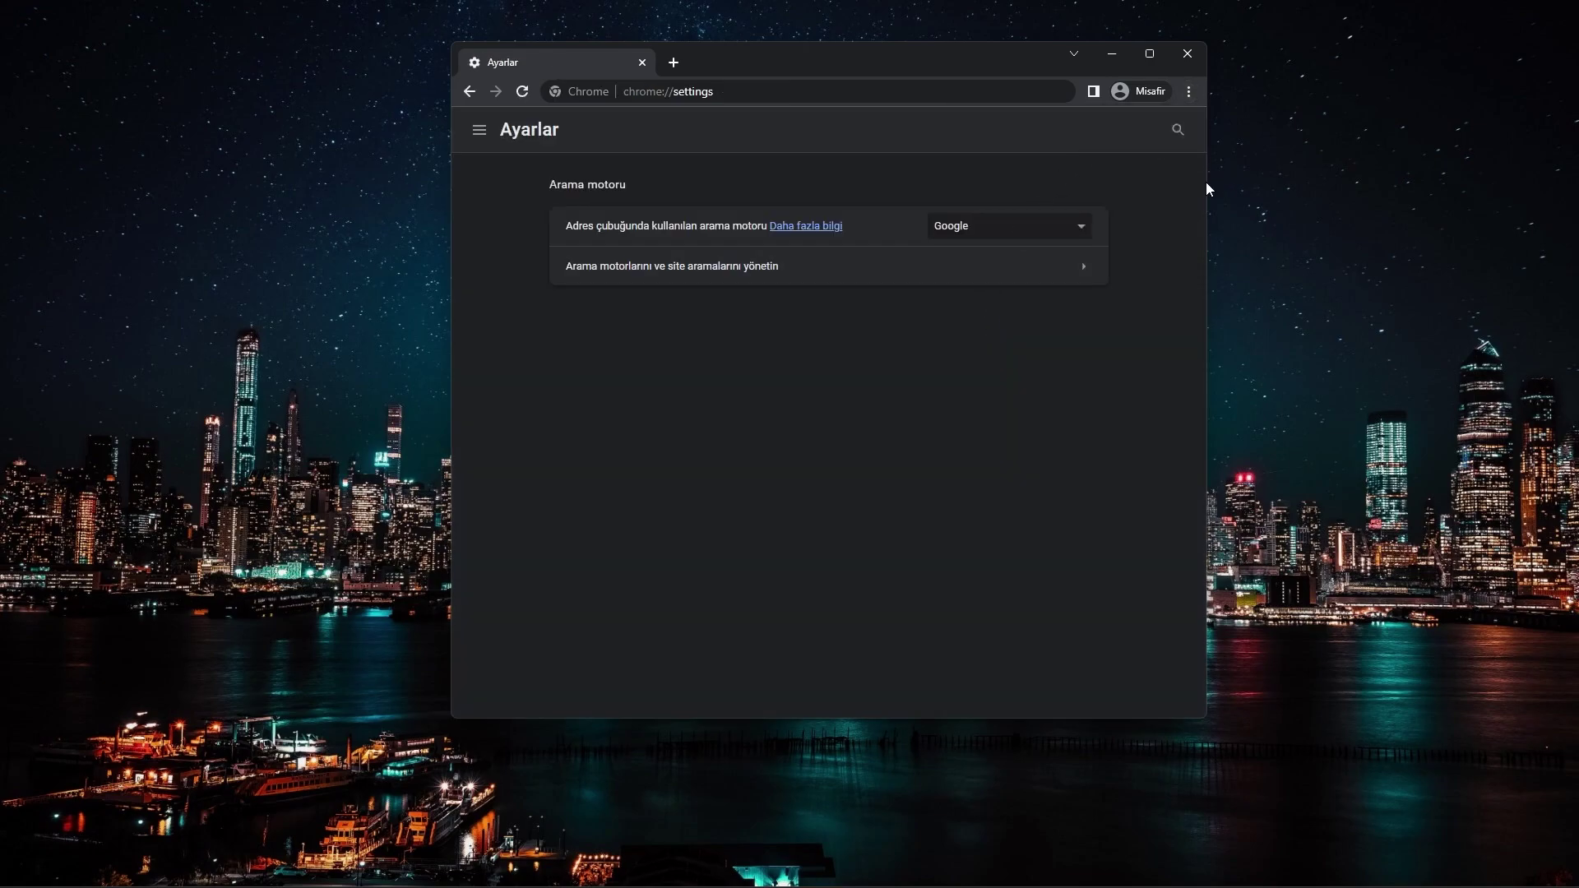
left_click_drag(1207, 190, 1559, 189)
left_click_drag(1181, 79, 911, 104)
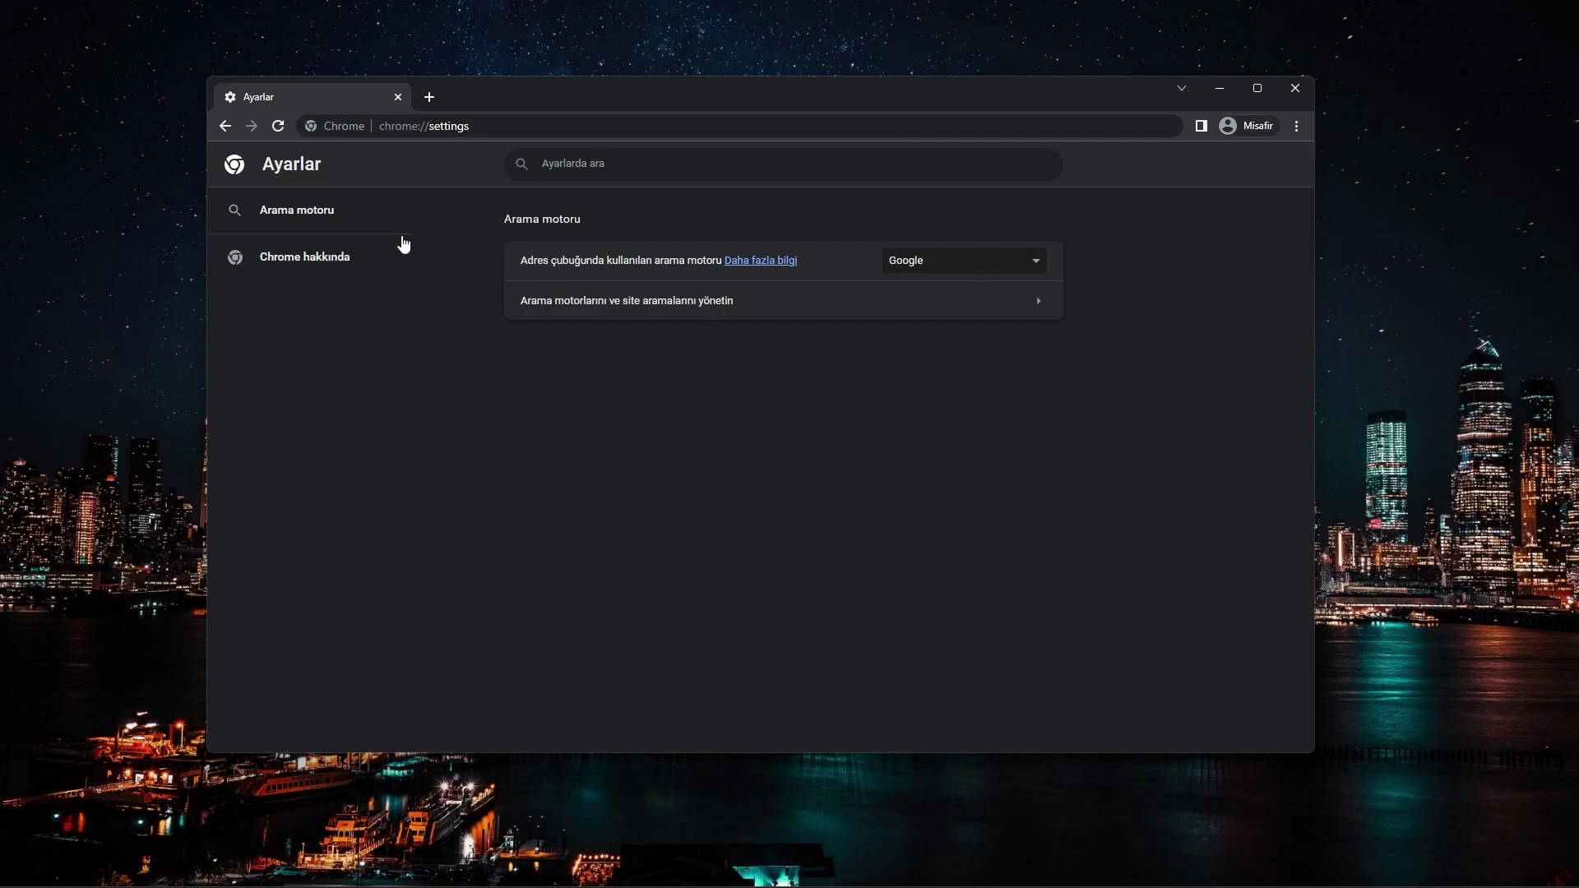
left_click(320, 272)
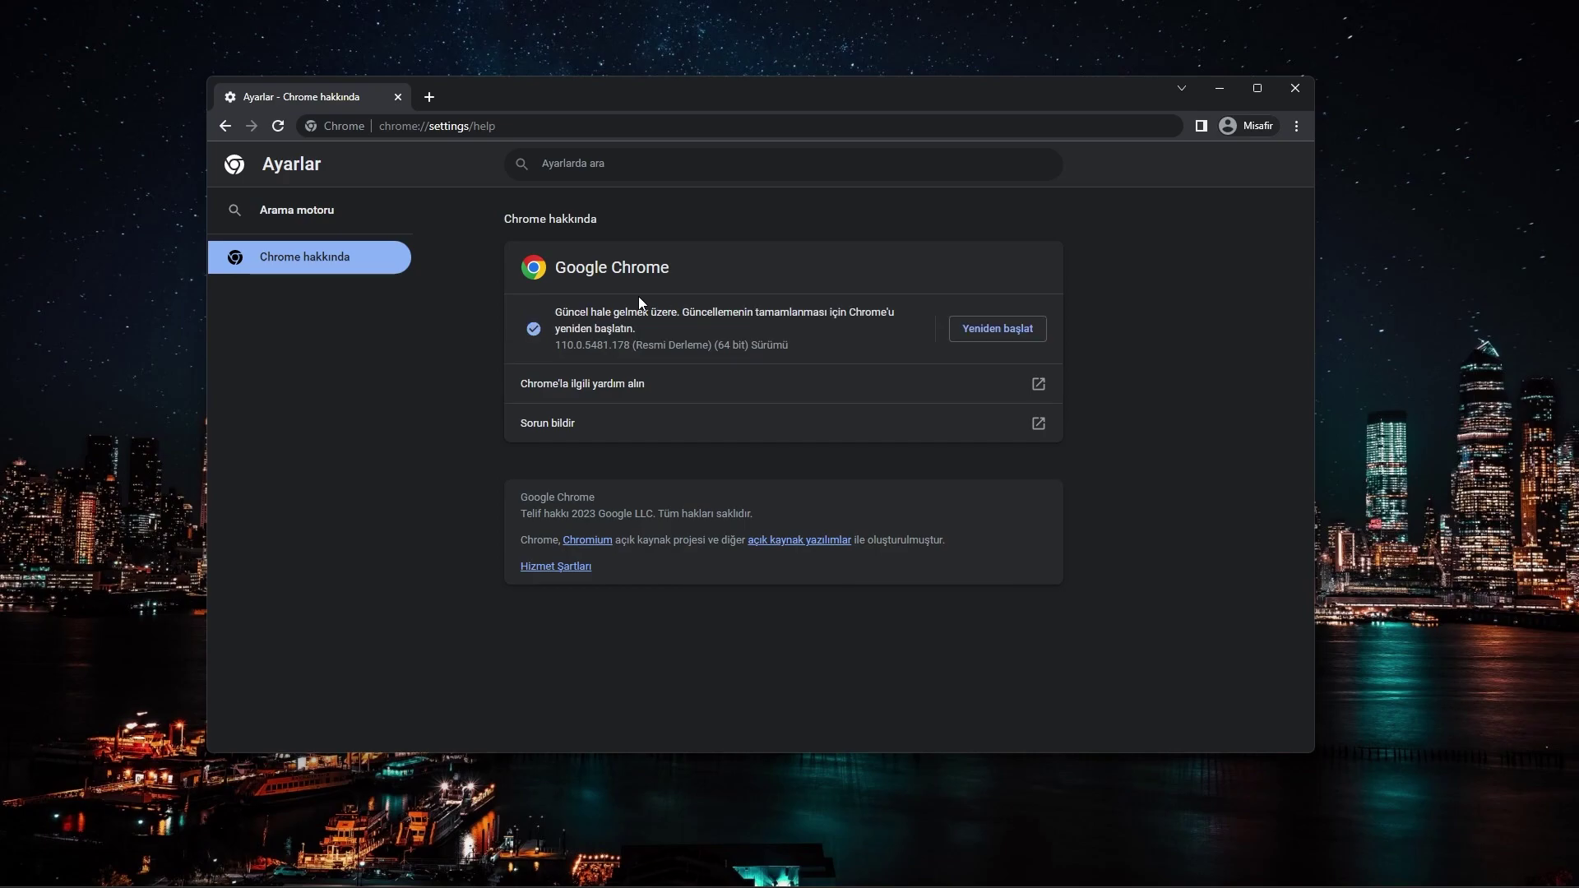
left_click(1016, 334)
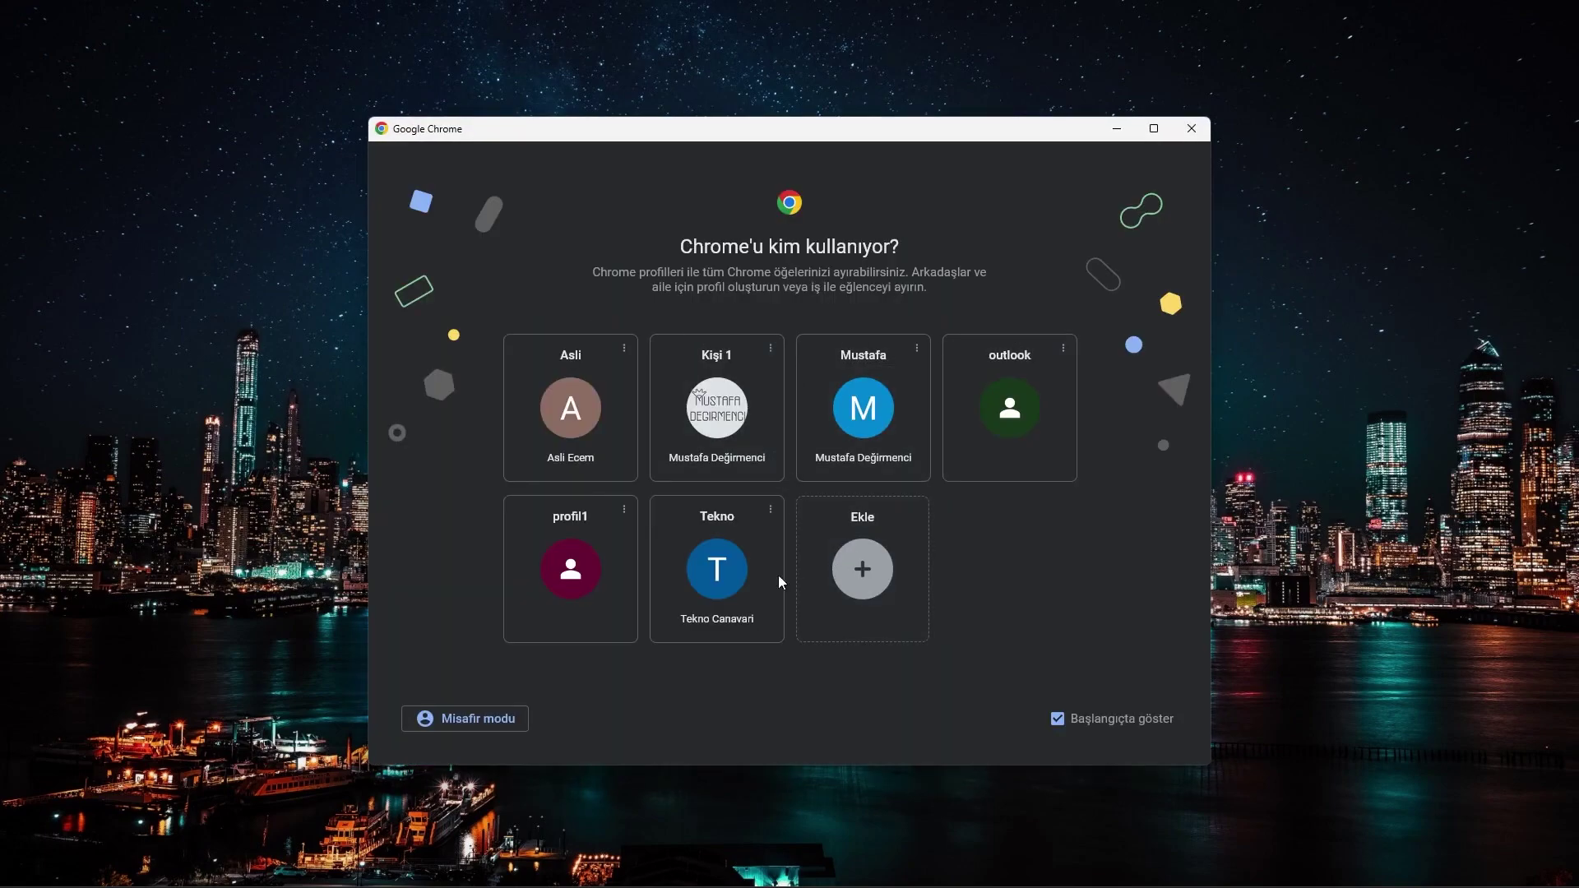
Step: Start a guest session, open the Chrome hakkında page in the settings, and highlight the installed version number
left_click(510, 719)
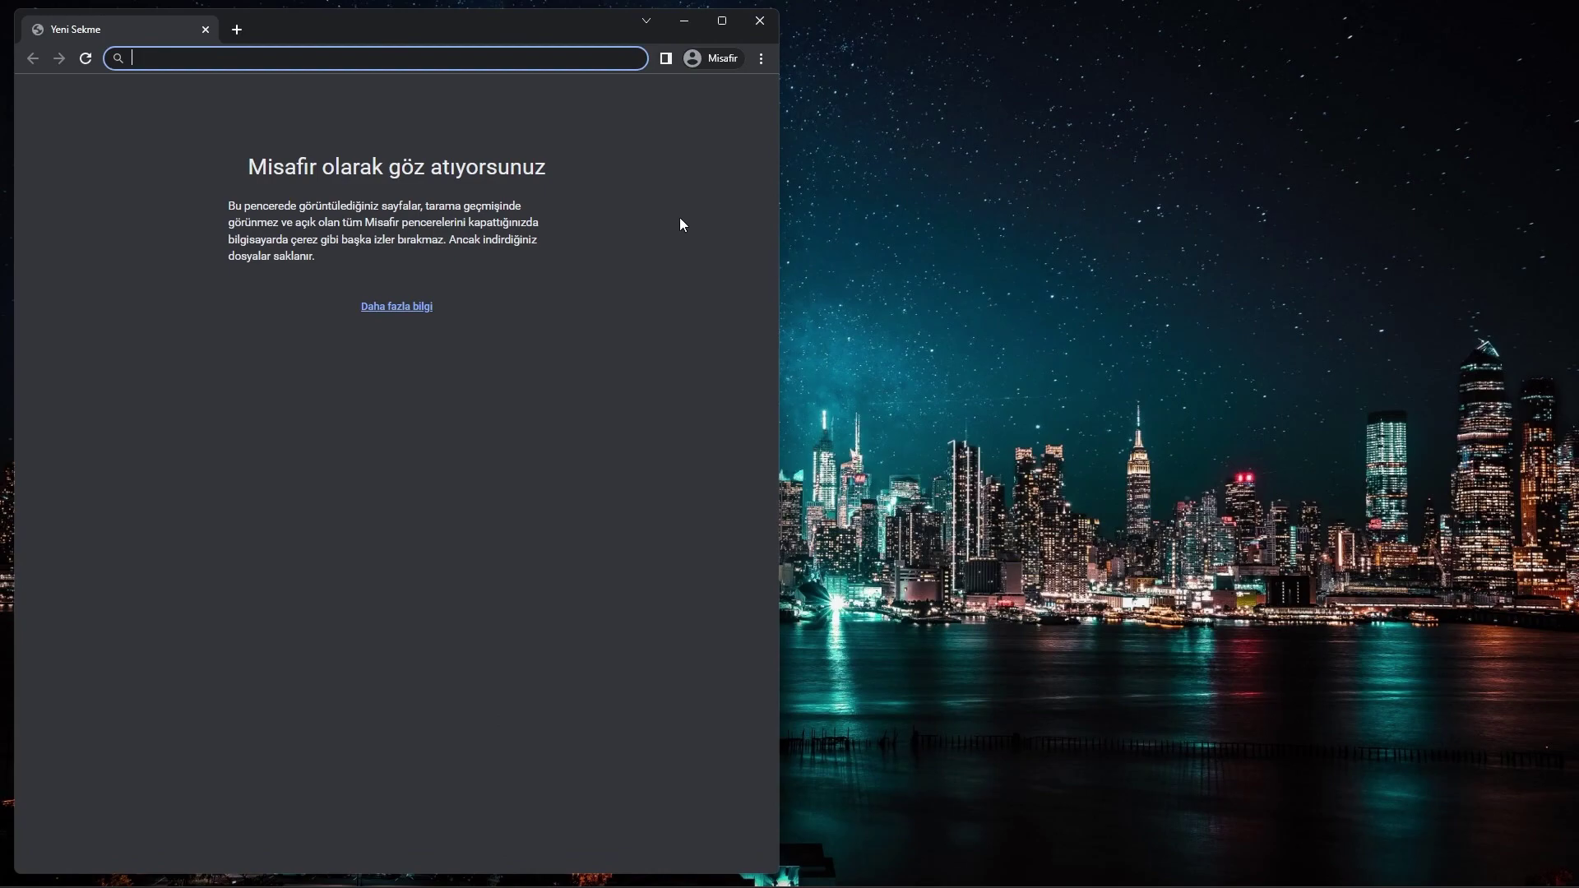
left_click(763, 61)
left_click(582, 293)
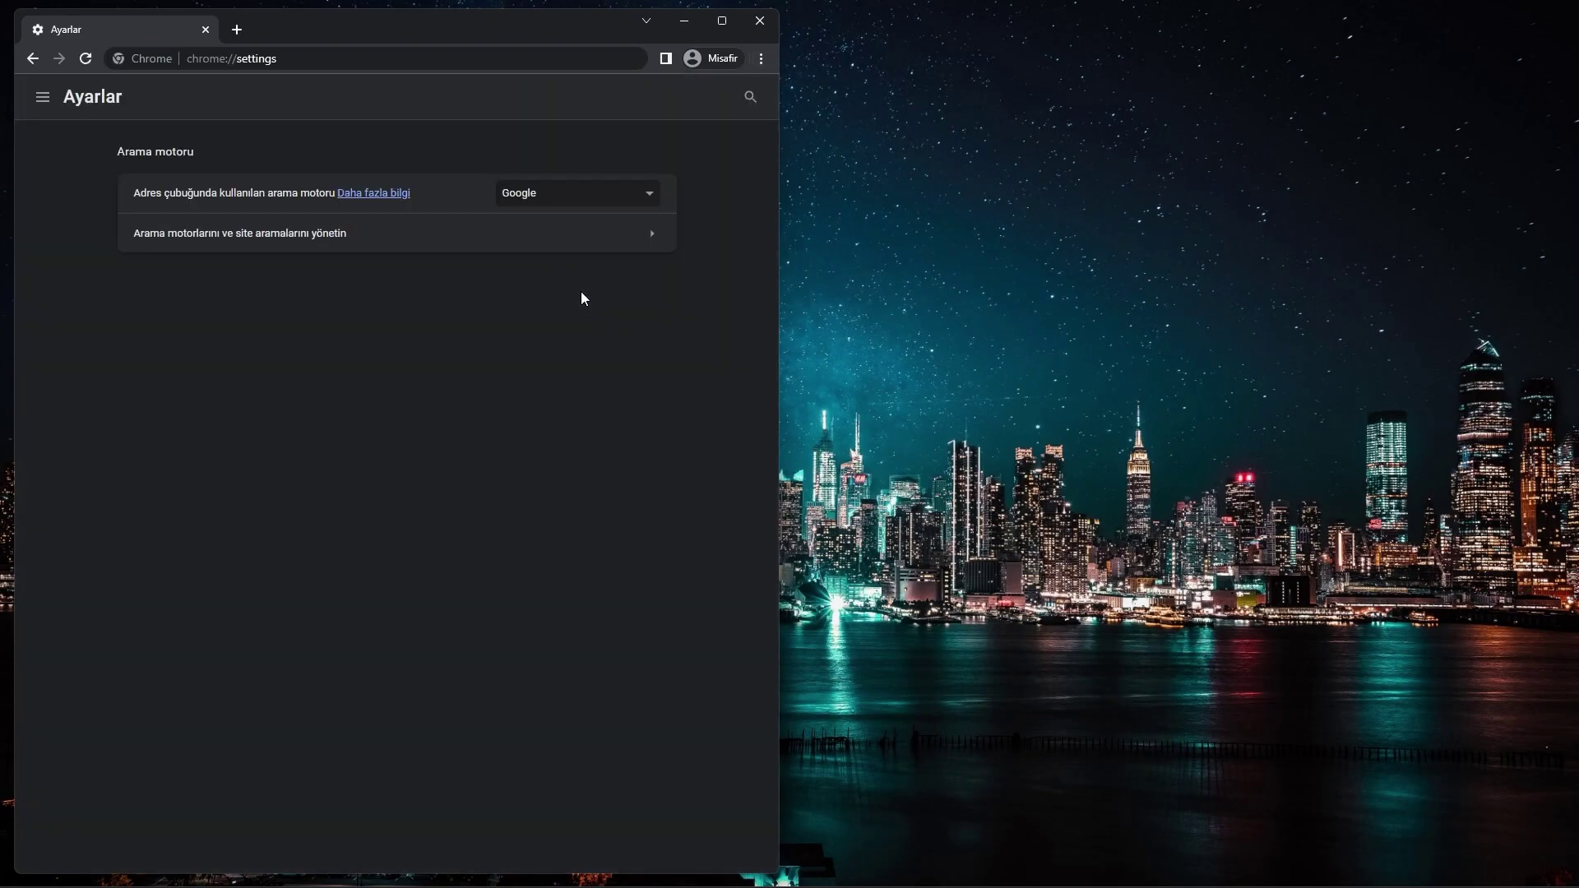
left_click(44, 99)
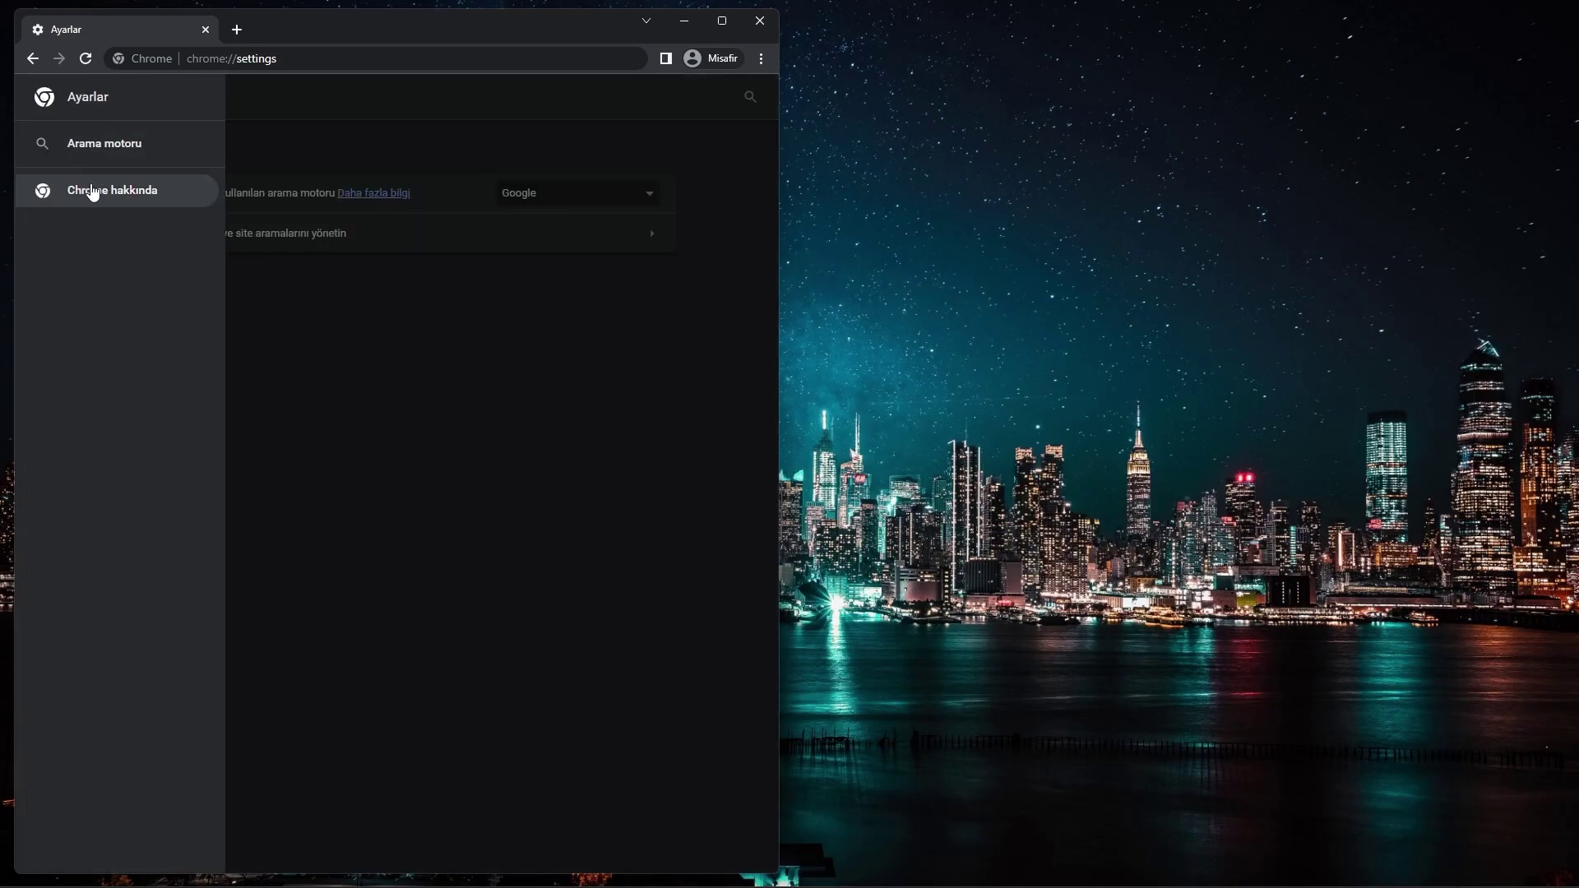
left_click(116, 194)
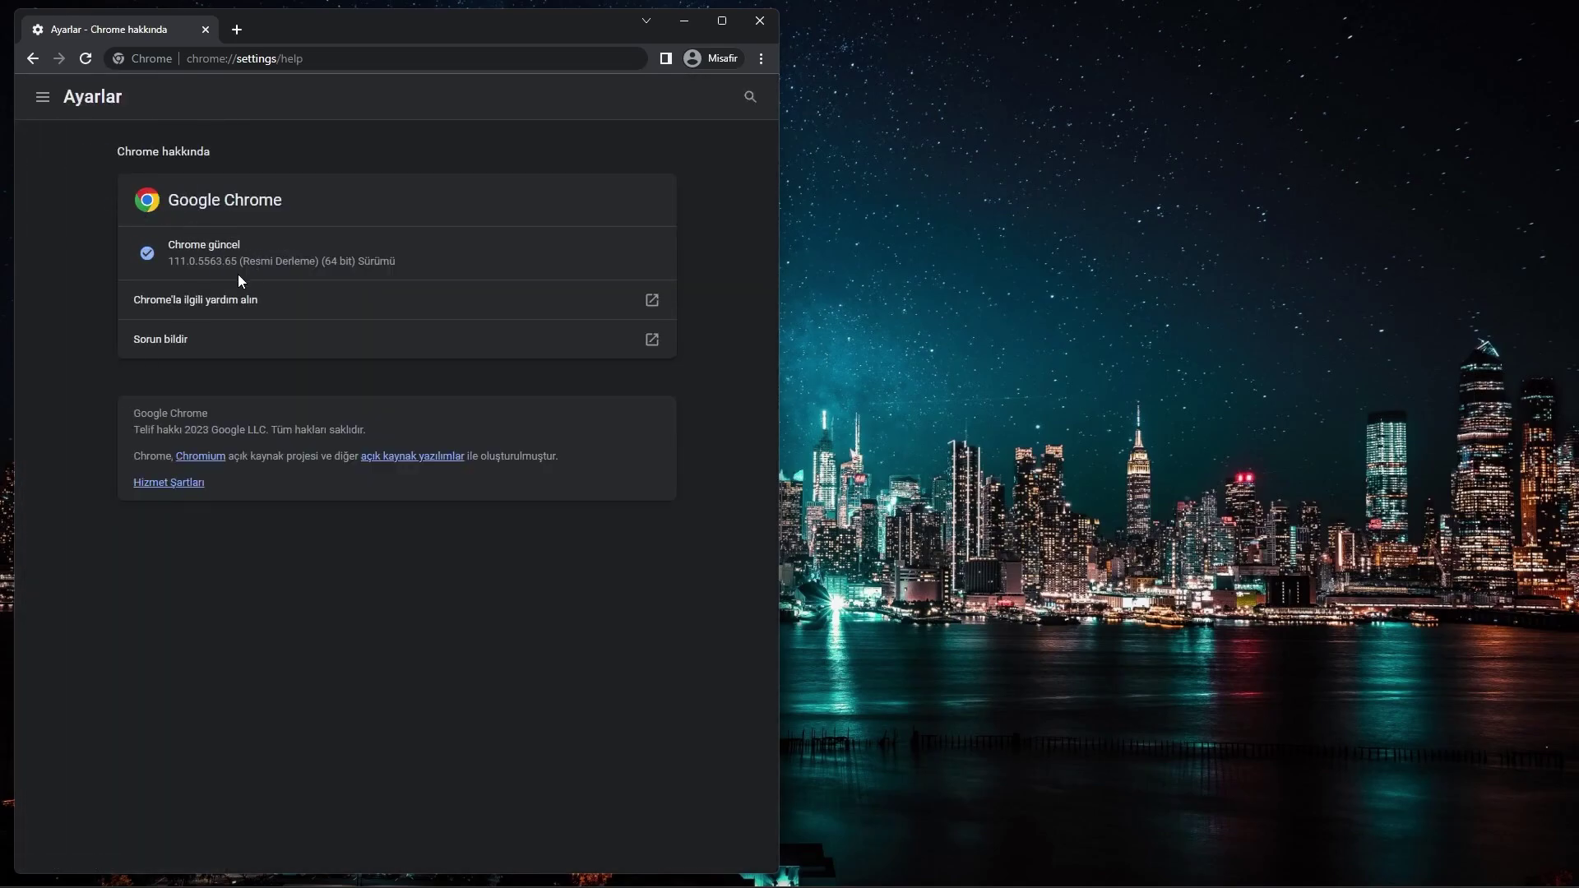
left_click_drag(169, 265, 241, 265)
Step: Search the web for chromedriver in a new tab and open the Downloads page on chromium.org
left_click_drag(378, 37, 574, 43)
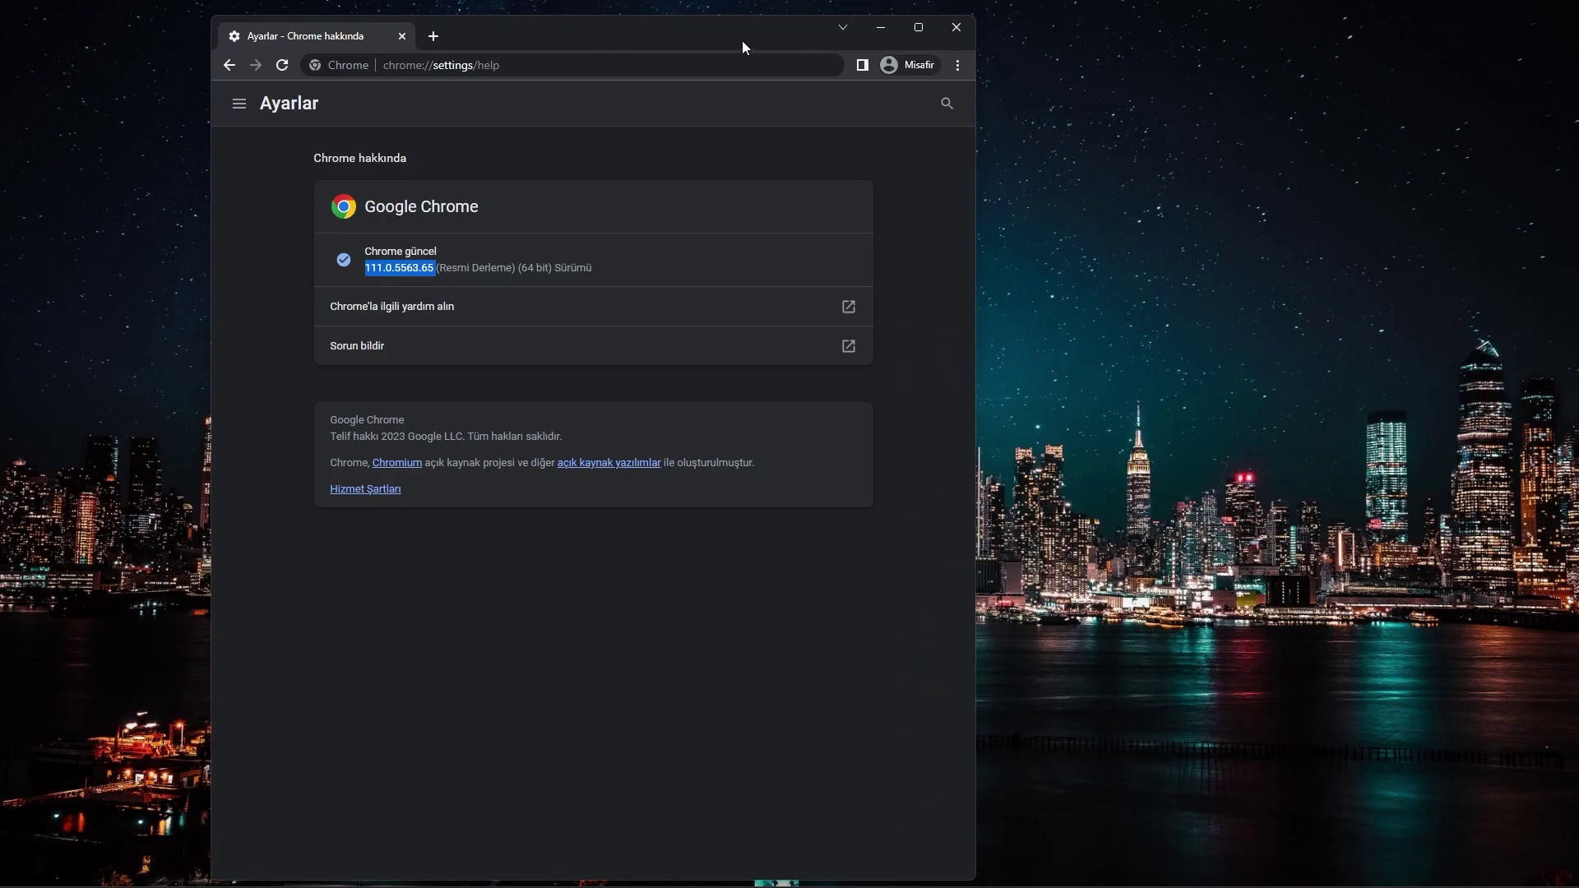
left_click(433, 37)
type("chromedriver")
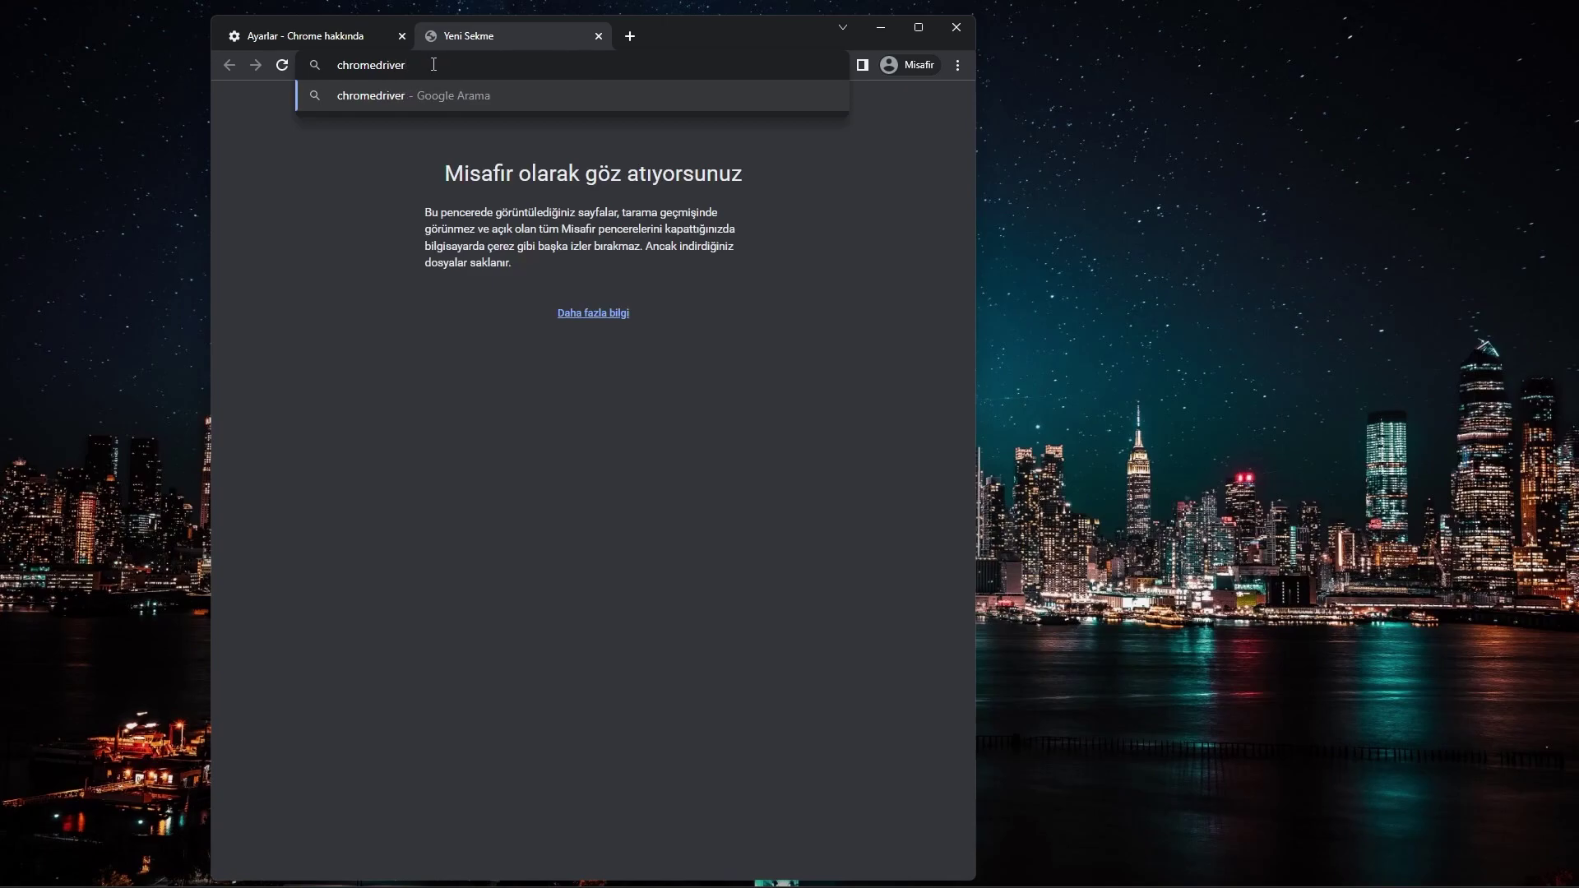
key("Return")
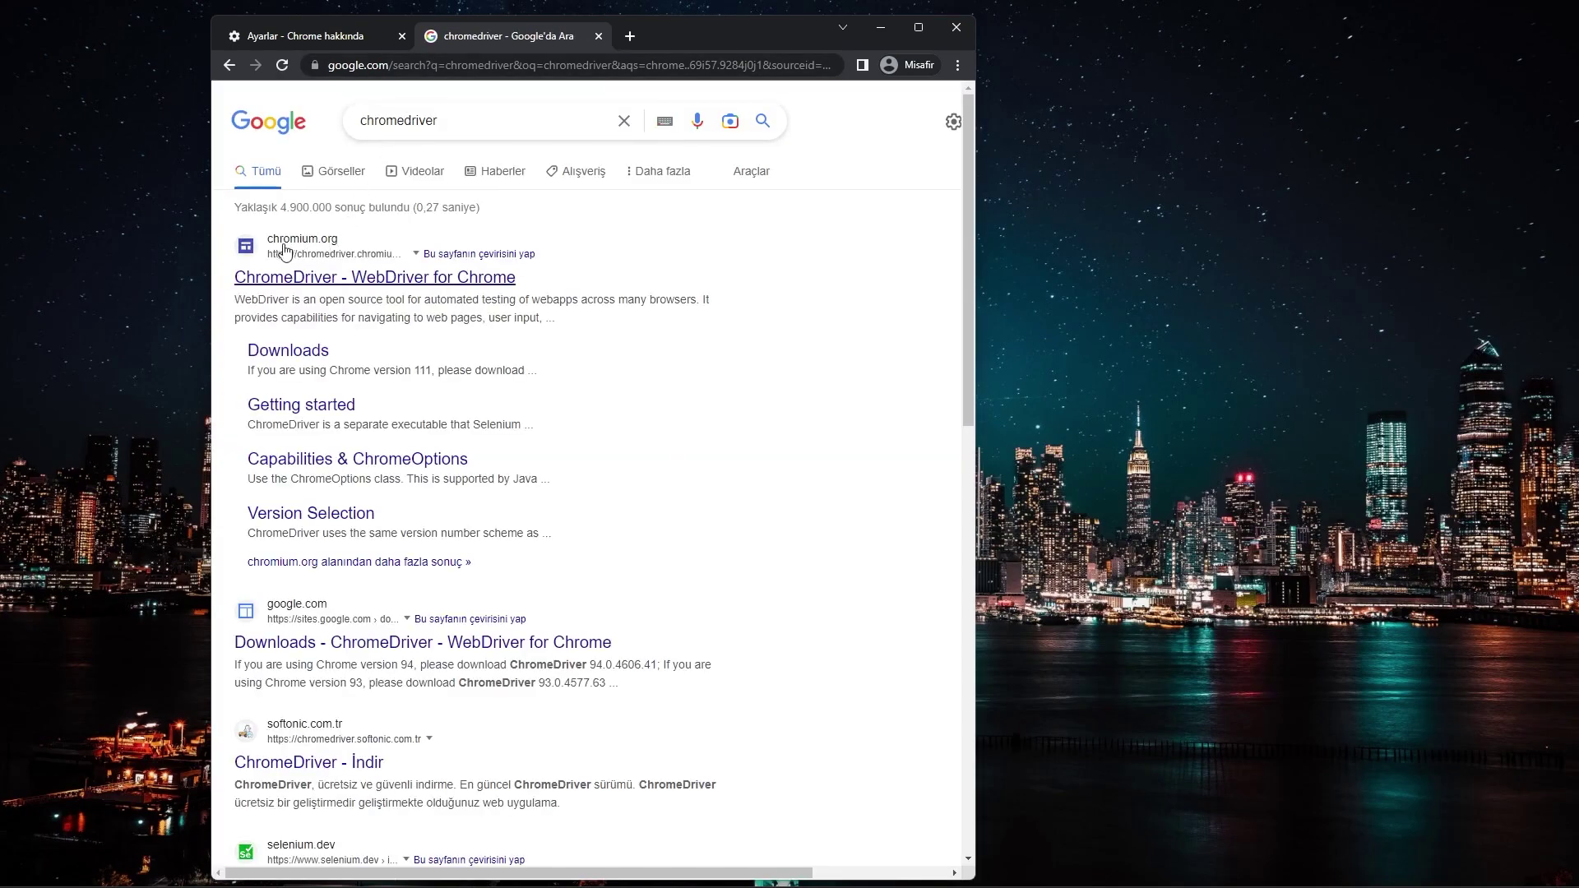
left_click(289, 354)
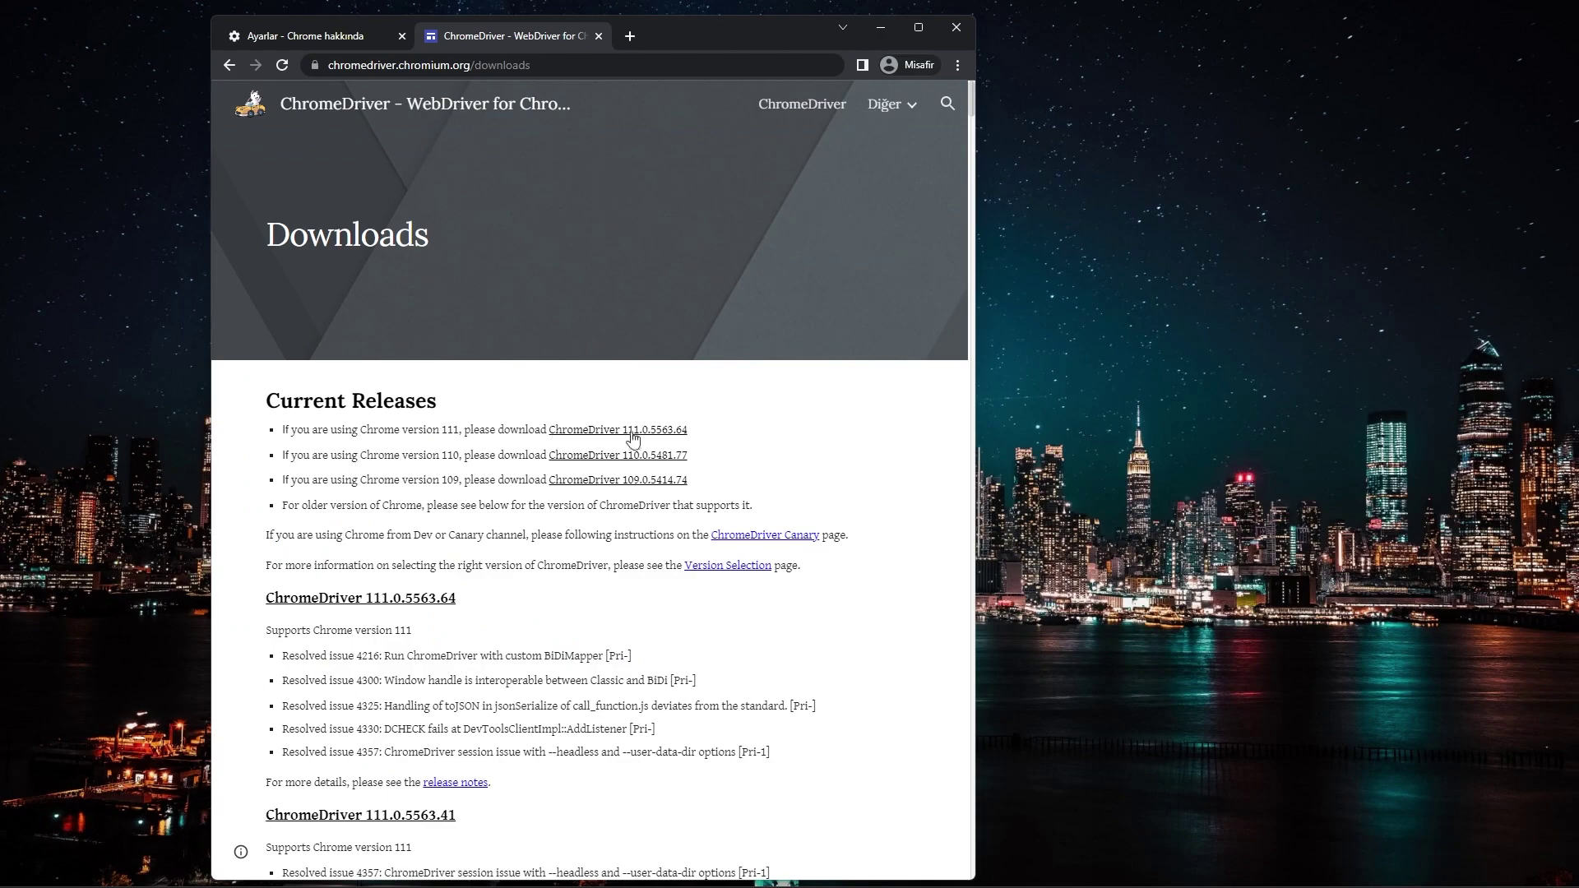
Step: Compare the version number on the Chrome hakkında page with the current releases on the ChromeDriver Downloads page
left_click(310, 37)
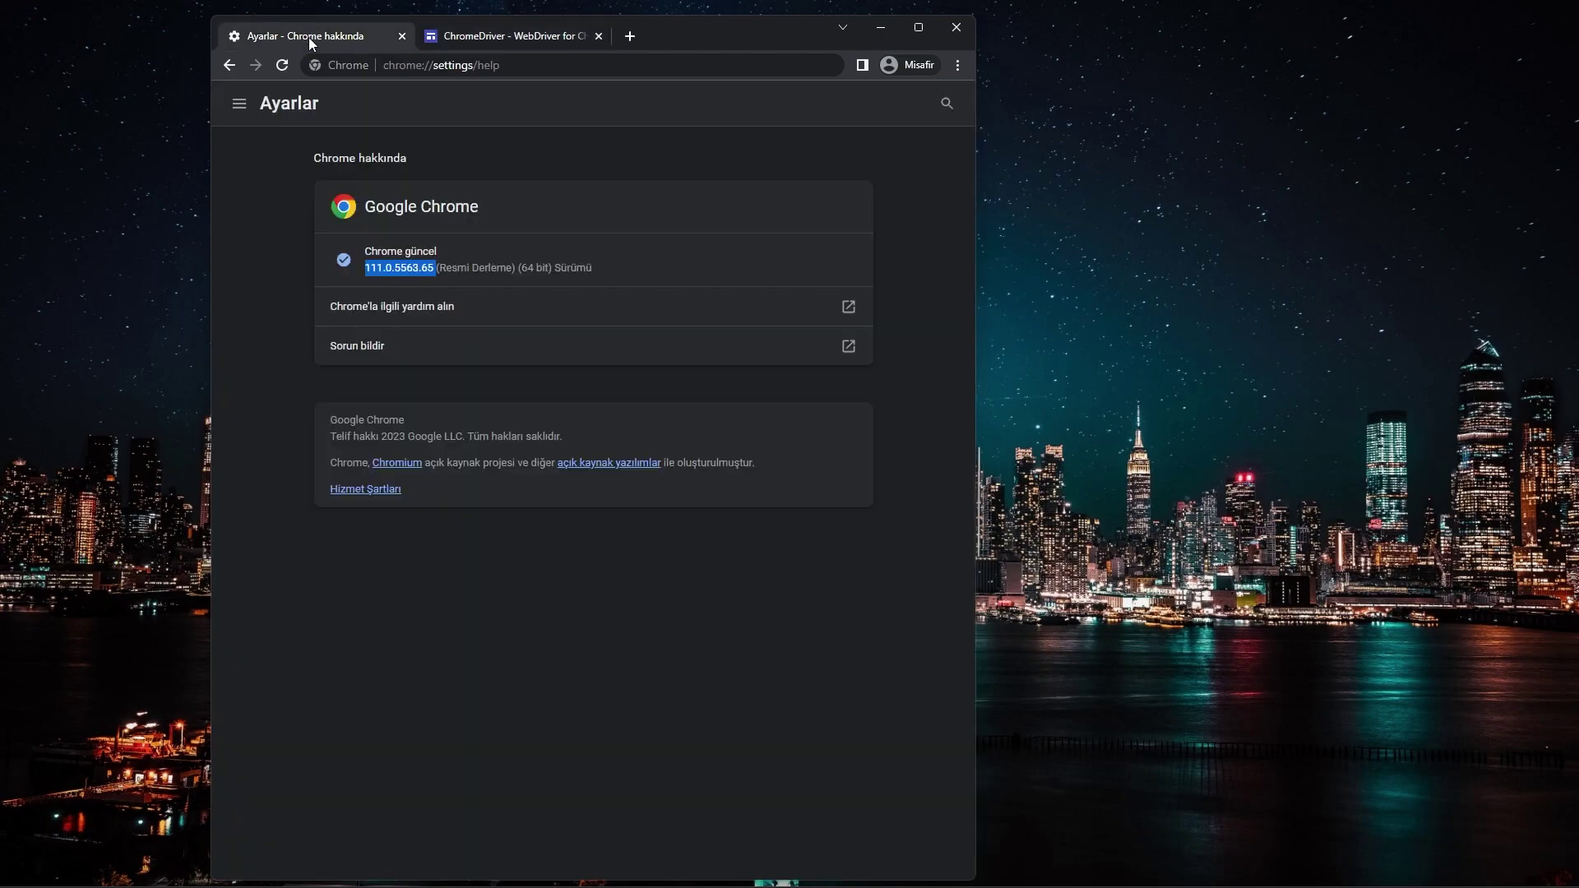
left_click(390, 262)
left_click_drag(364, 268, 386, 268)
left_click(471, 39)
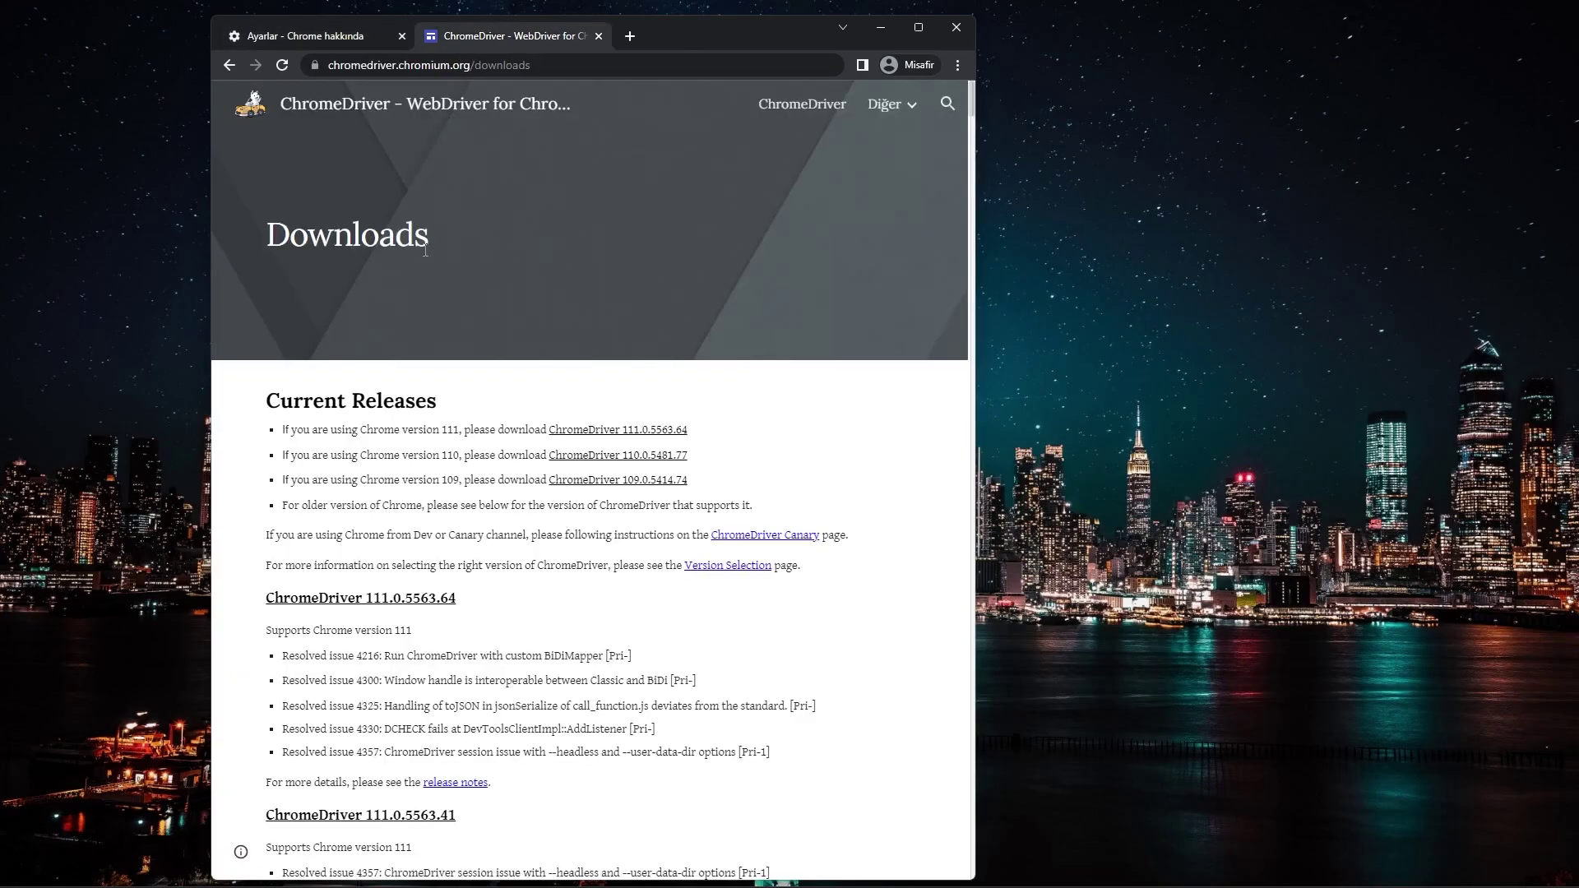
double_click(441, 433)
left_click_drag(689, 431, 624, 429)
left_click(709, 420)
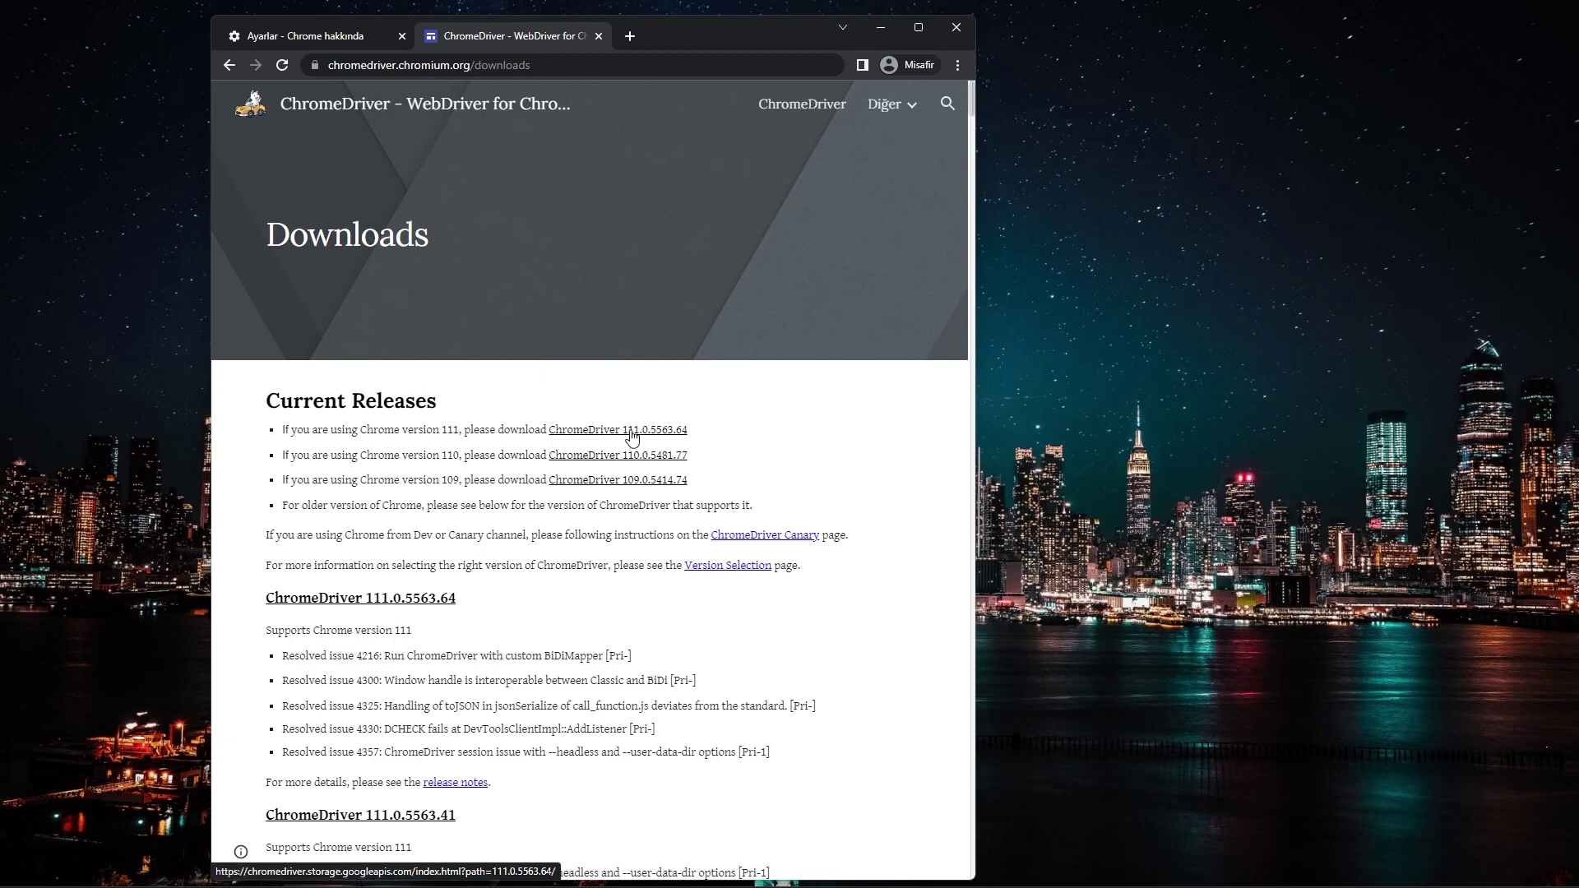
Step: Open the file index for ChromeDriver 111.0.5563.64 from the current releases and highlight its version in the heading
left_click_drag(699, 434, 283, 403)
left_click(585, 406)
left_click(606, 430)
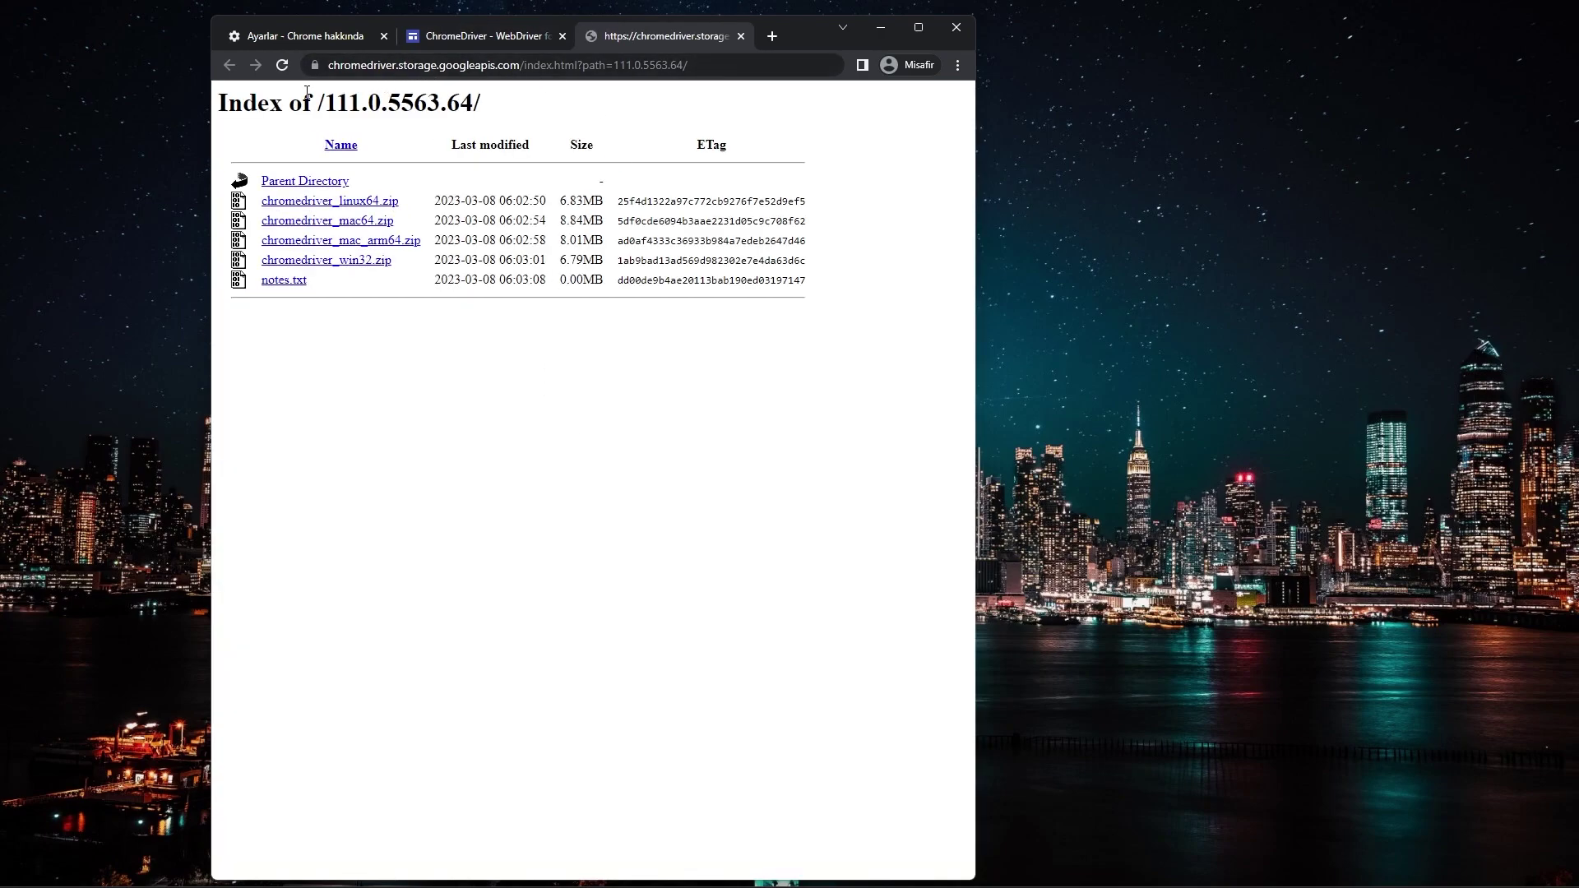
left_click_drag(324, 105, 475, 105)
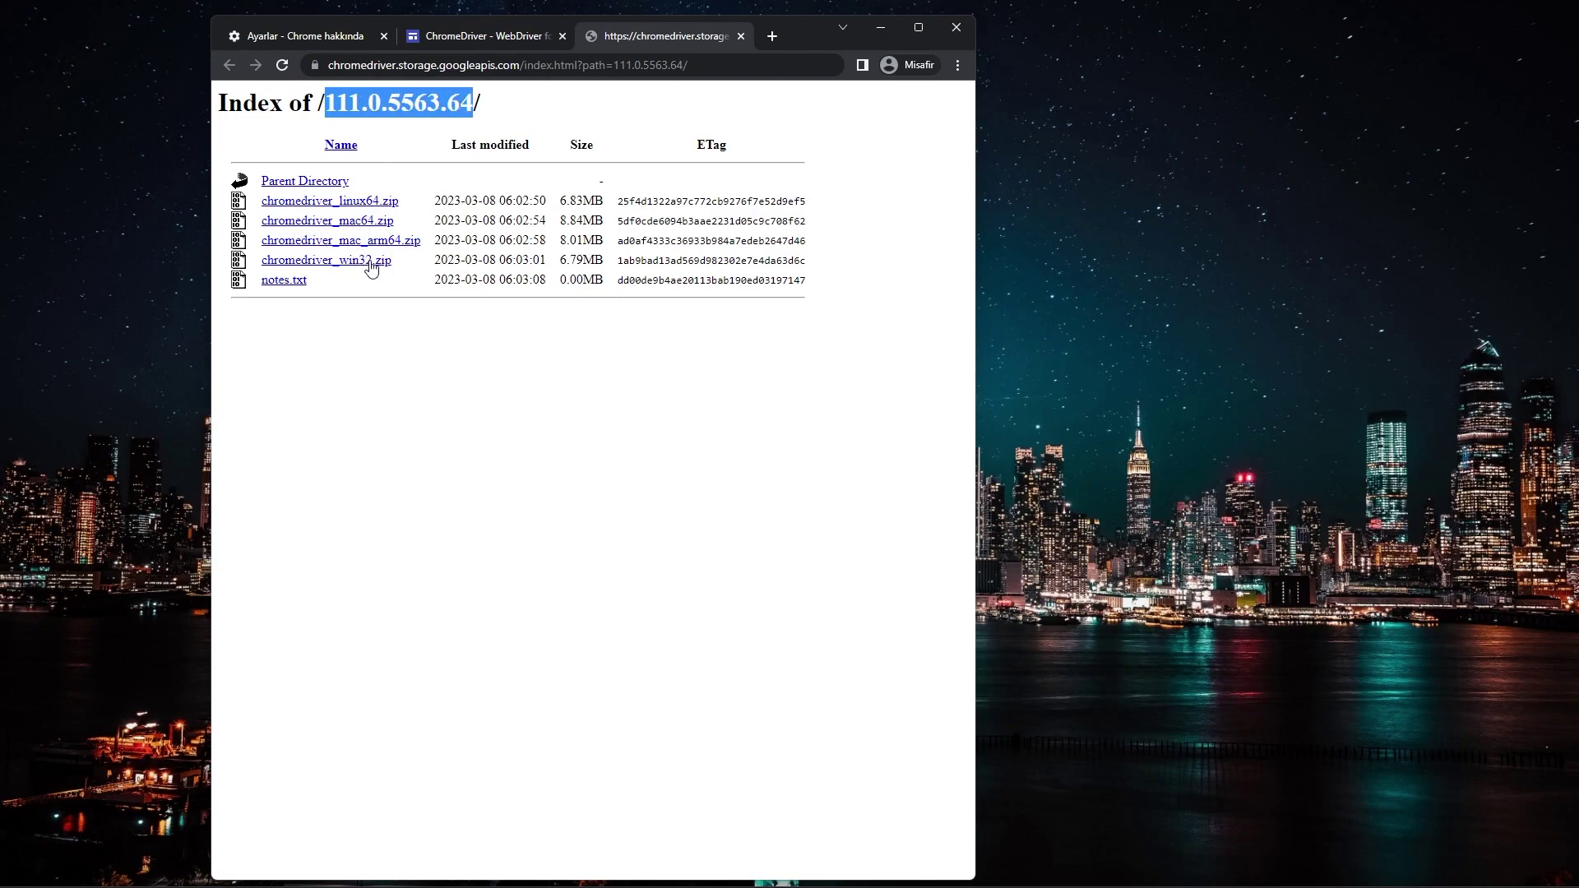
Step: Download chromedriver_win32.zip from the release's file index
left_click_drag(257, 263, 395, 268)
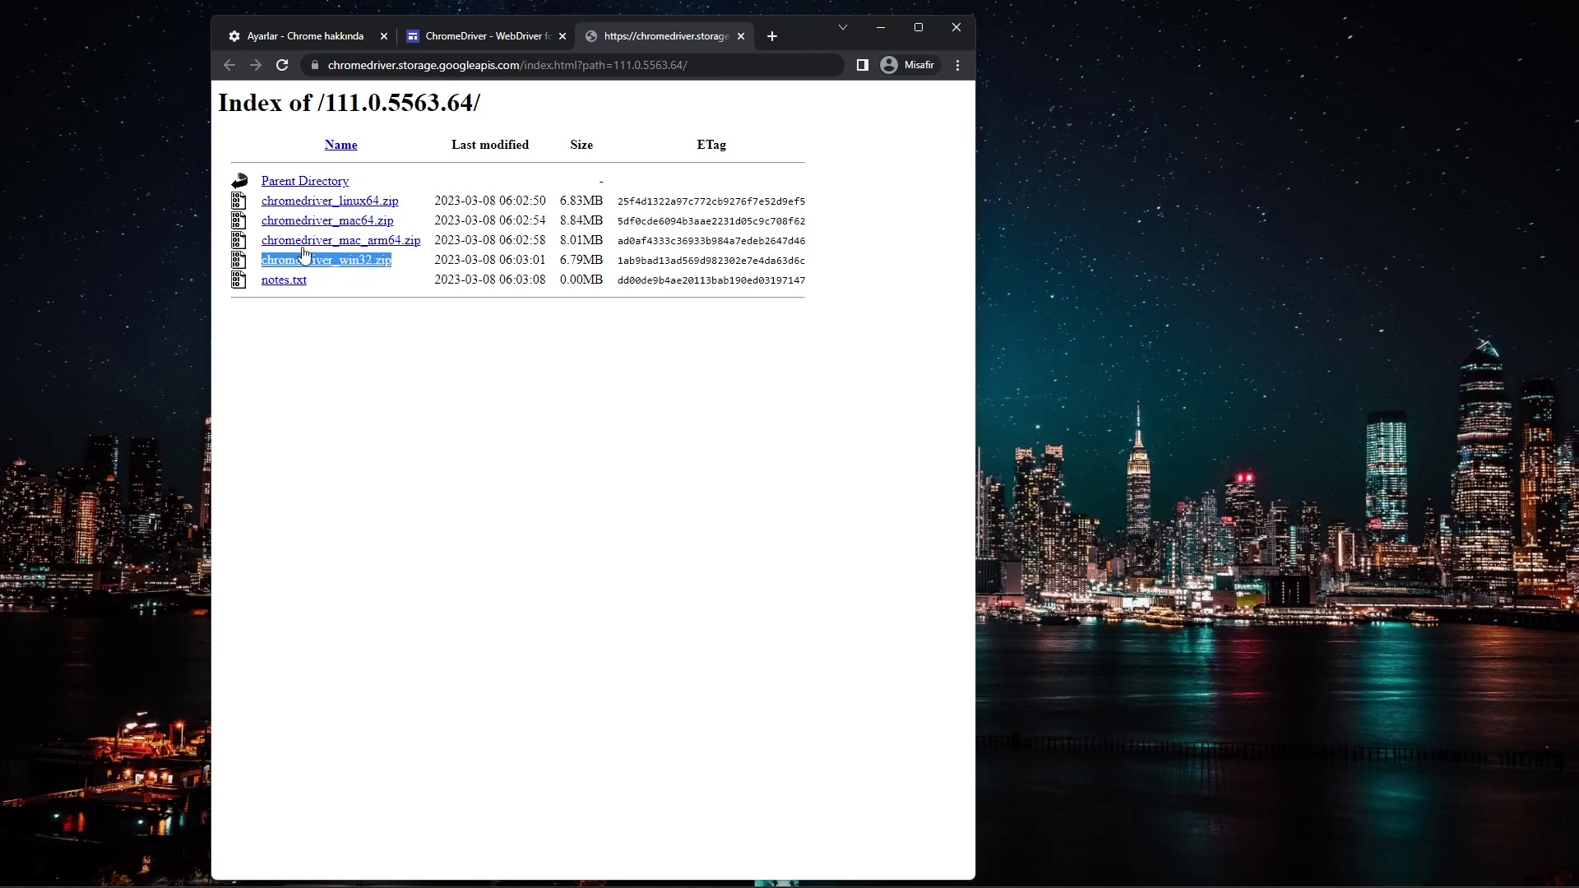
left_click(364, 327)
left_click(364, 265)
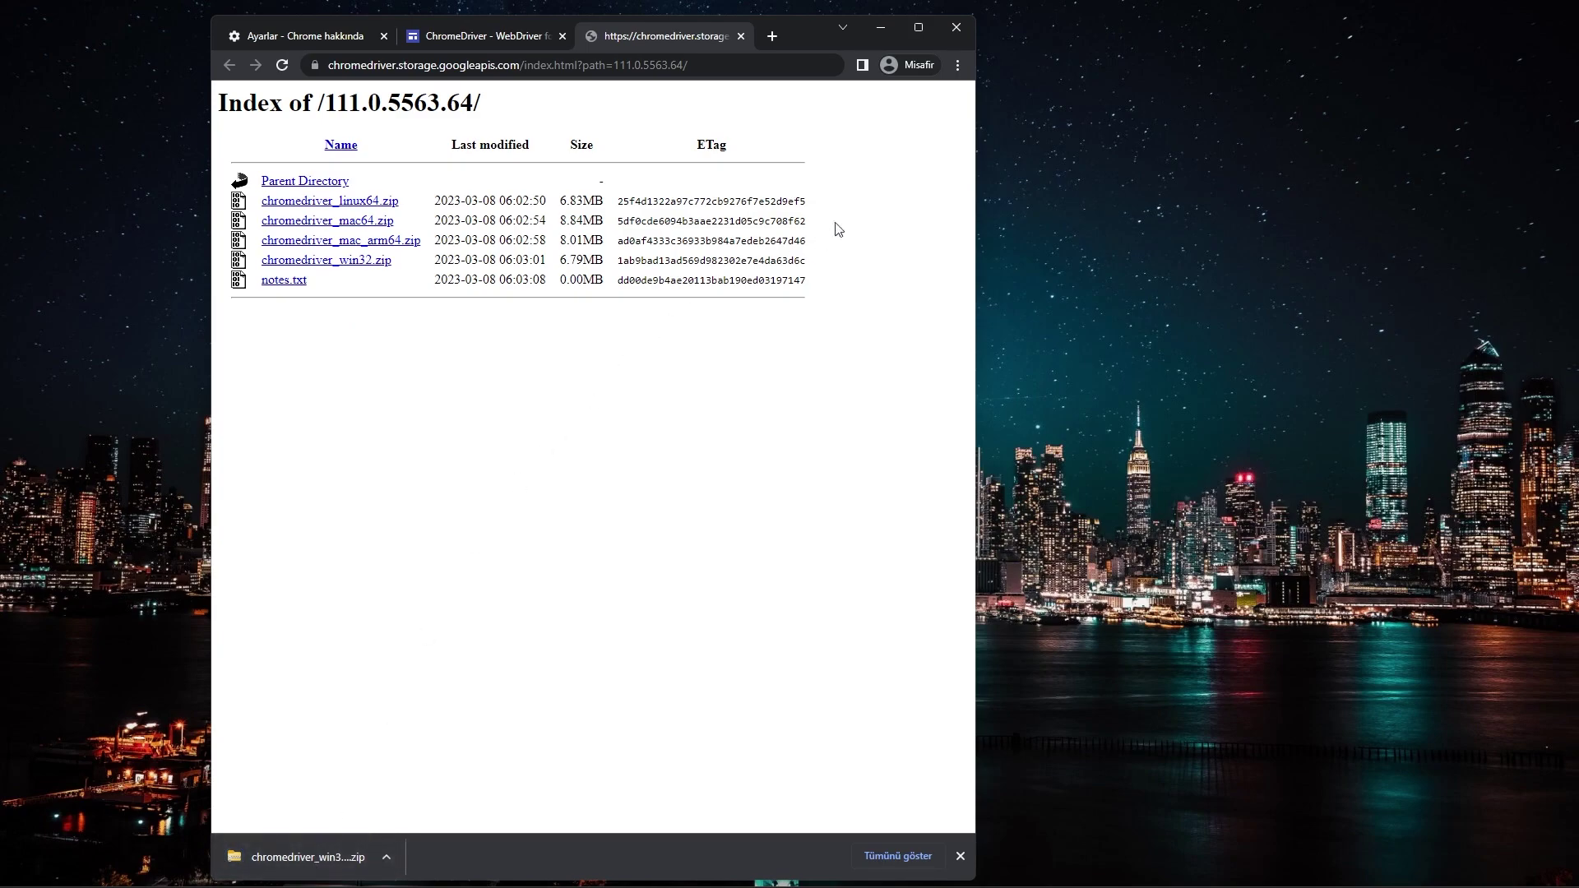
Step: Open the downloaded chromedriver_win32 archive, minimize the browser, and move the archive window to a clear area of the desktop
left_click(304, 858)
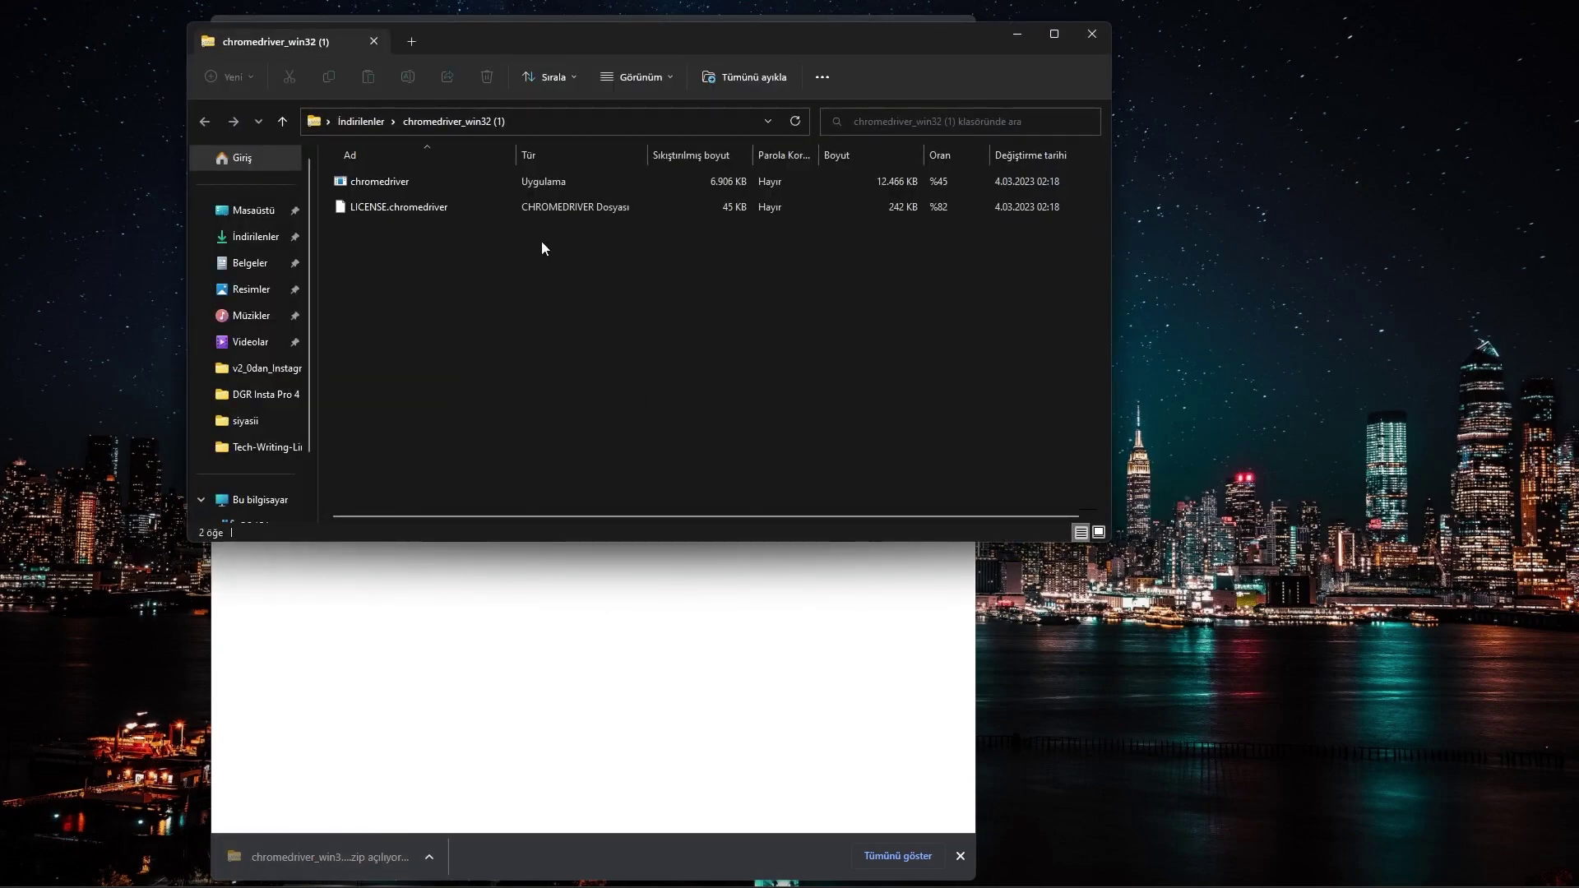
left_click(612, 703)
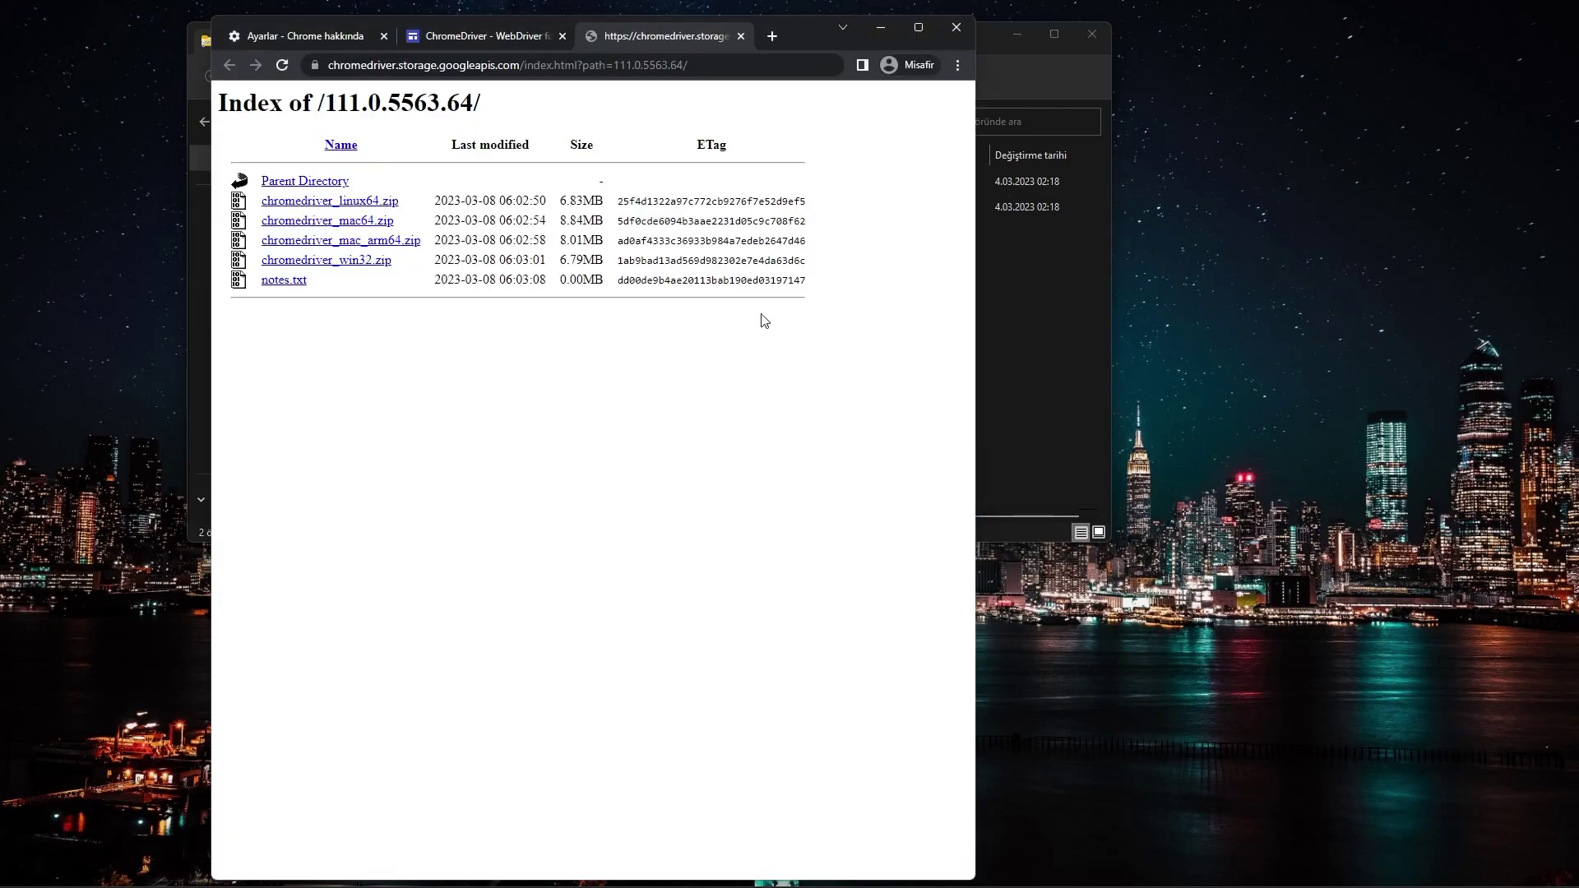
left_click(881, 34)
left_click_drag(731, 37, 860, 115)
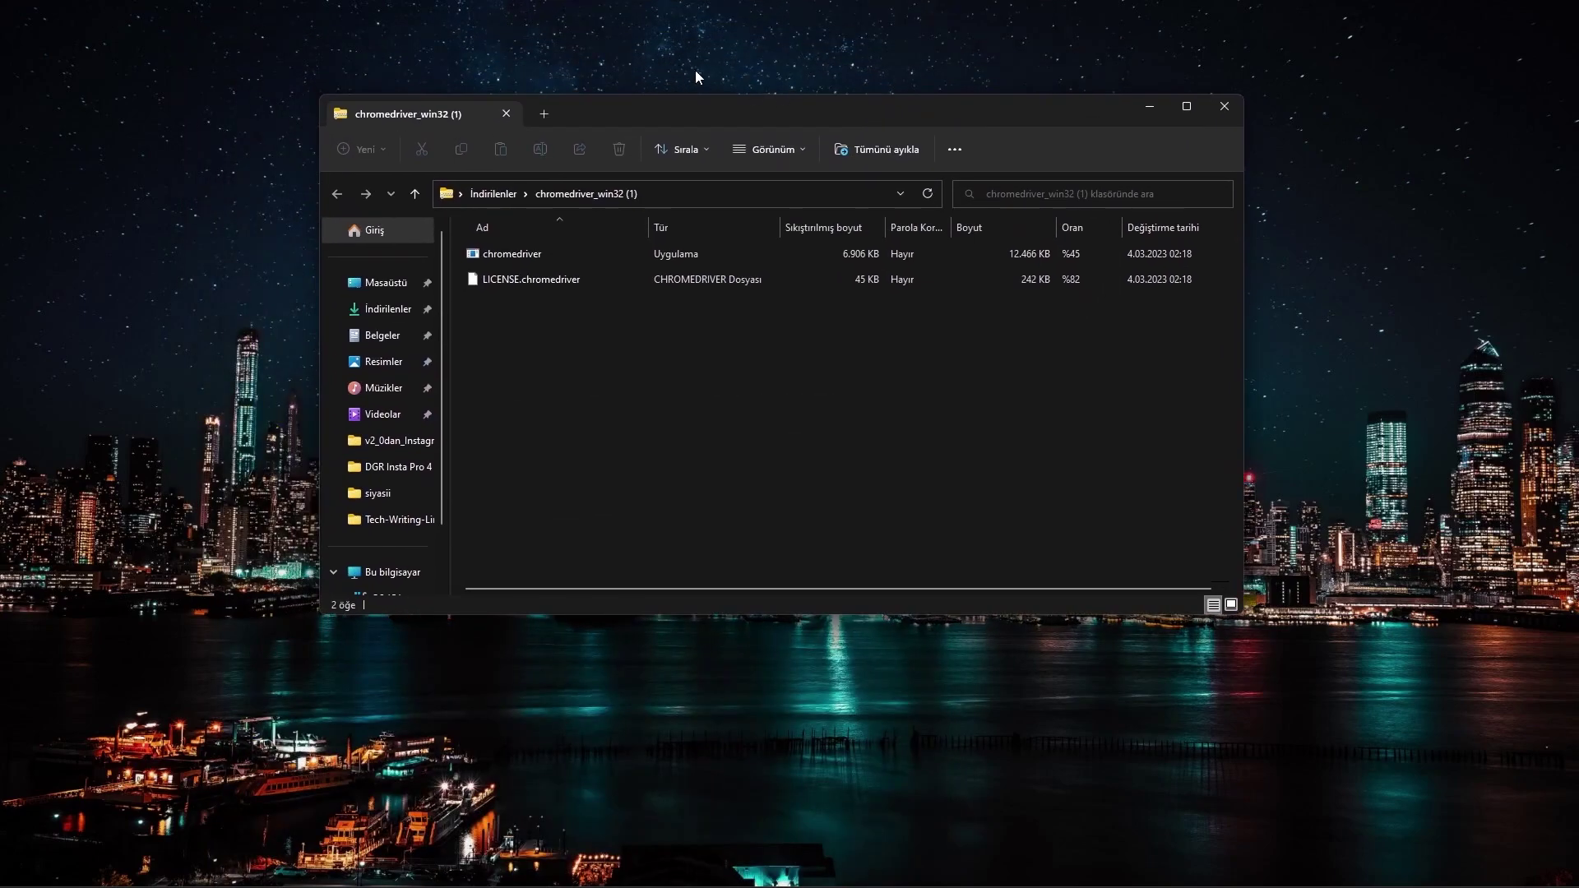
Step: Show the hidden desktop icons
right_click(689, 57)
mouse_move(757, 71)
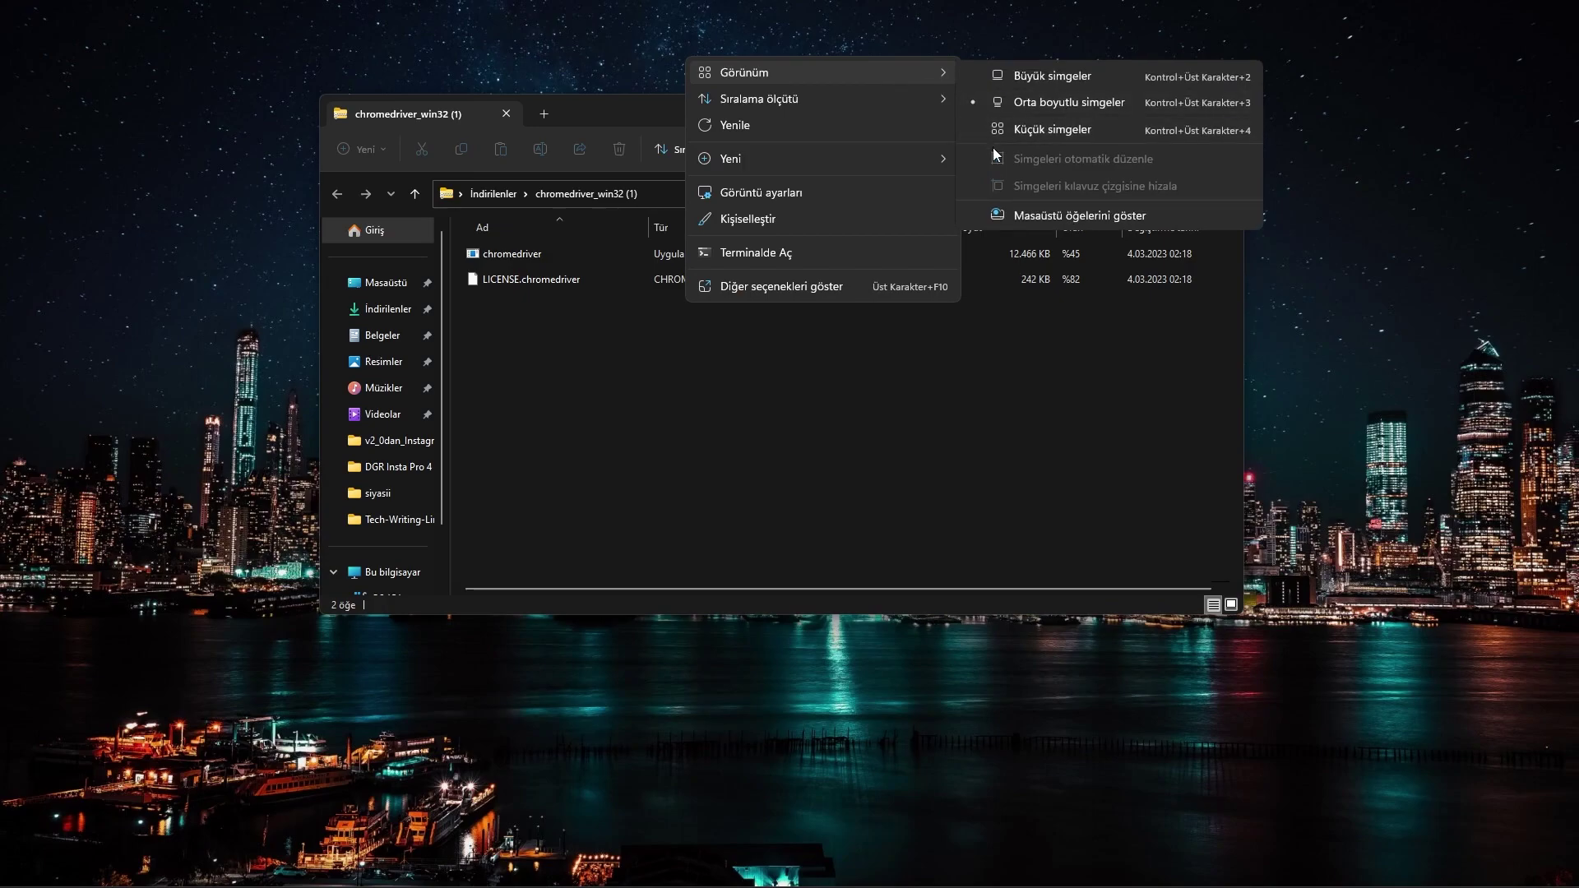
left_click(1020, 218)
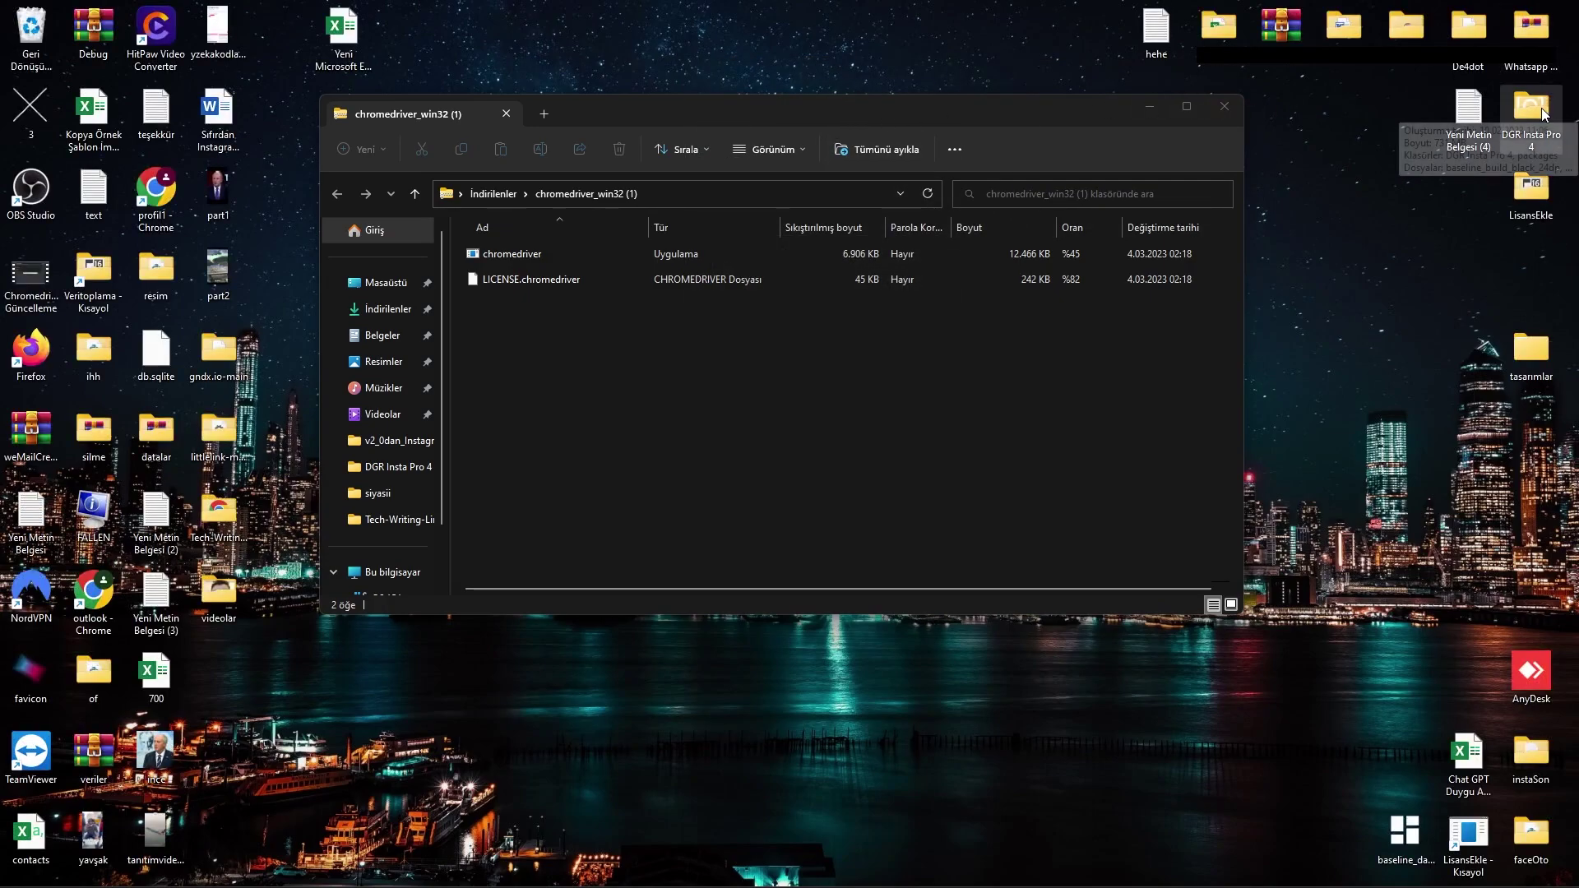
Step: Place the DGR WHATSAPP PREMİUM 5 folder on the desktop from the PRO Whatsapp Premium 5 - Kopya folder and close that window
double_click(1531, 29)
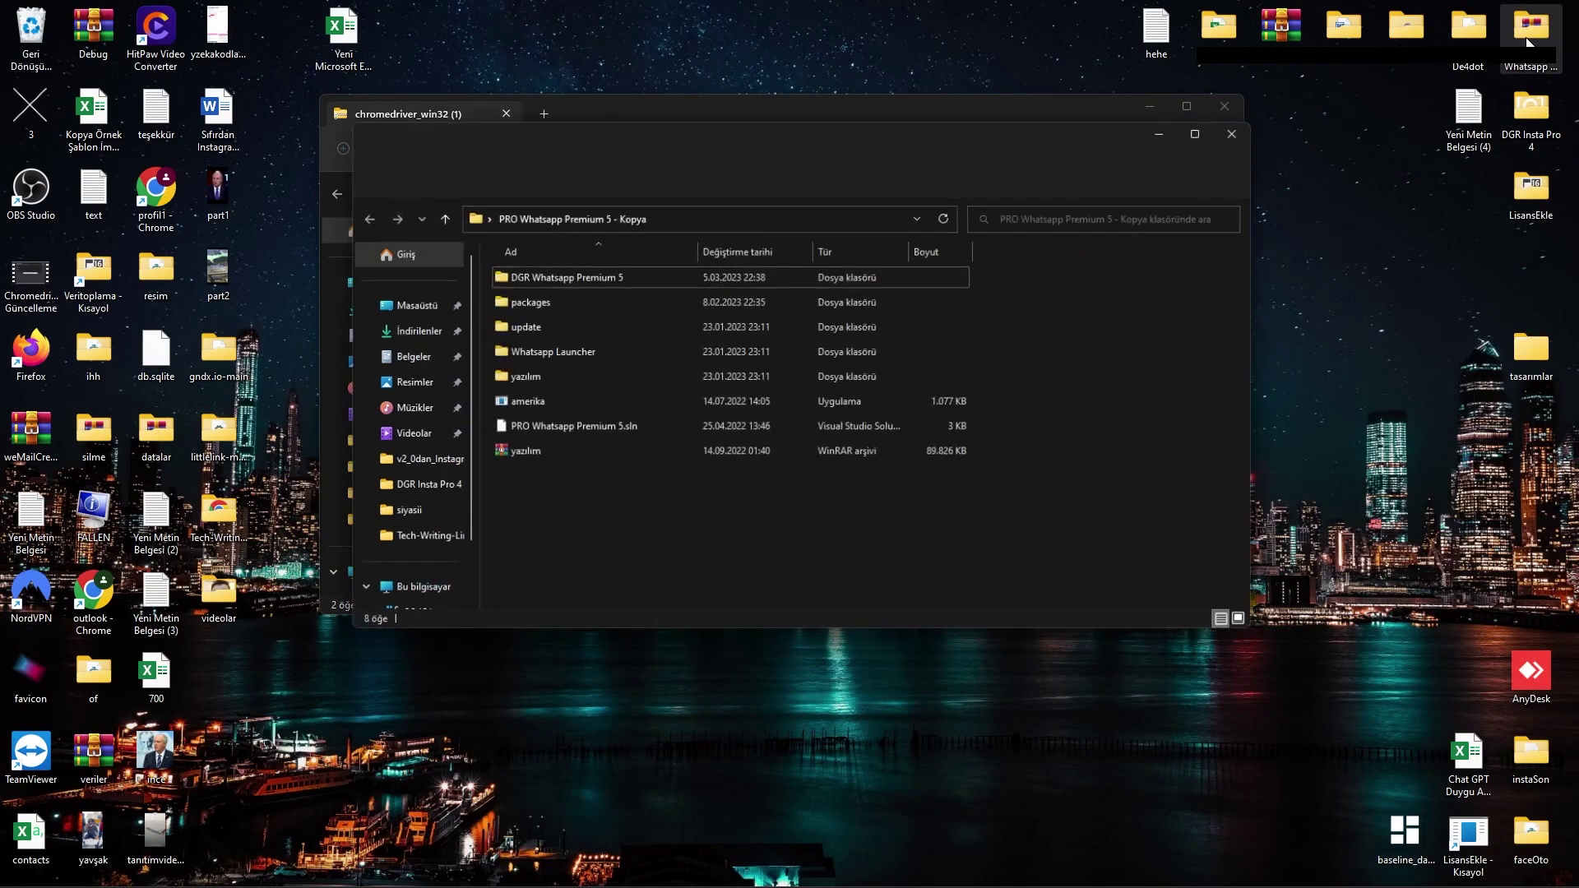
double_click(623, 280)
double_click(626, 279)
double_click(626, 279)
left_click(606, 279)
left_click_drag(841, 117, 1110, 28)
left_click(1246, 128)
Step: Move the archive window lower on the desktop, open the DGR WHATSAPP PREMİUM 5 folder, and locate its chromedriver file
left_click_drag(750, 116, 684, 424)
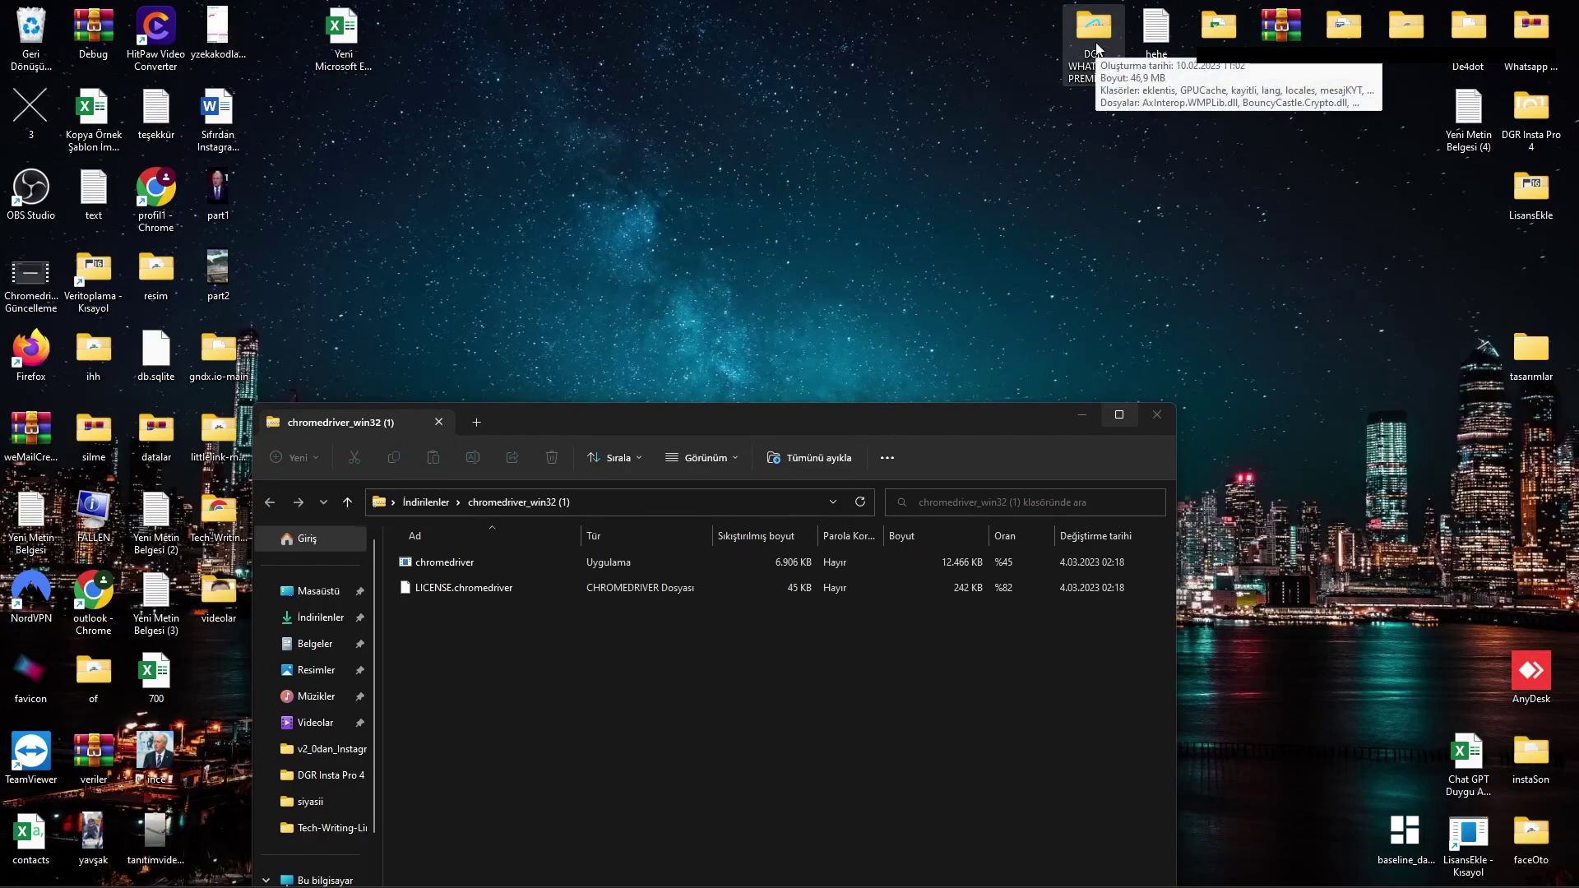
double_click(1096, 47)
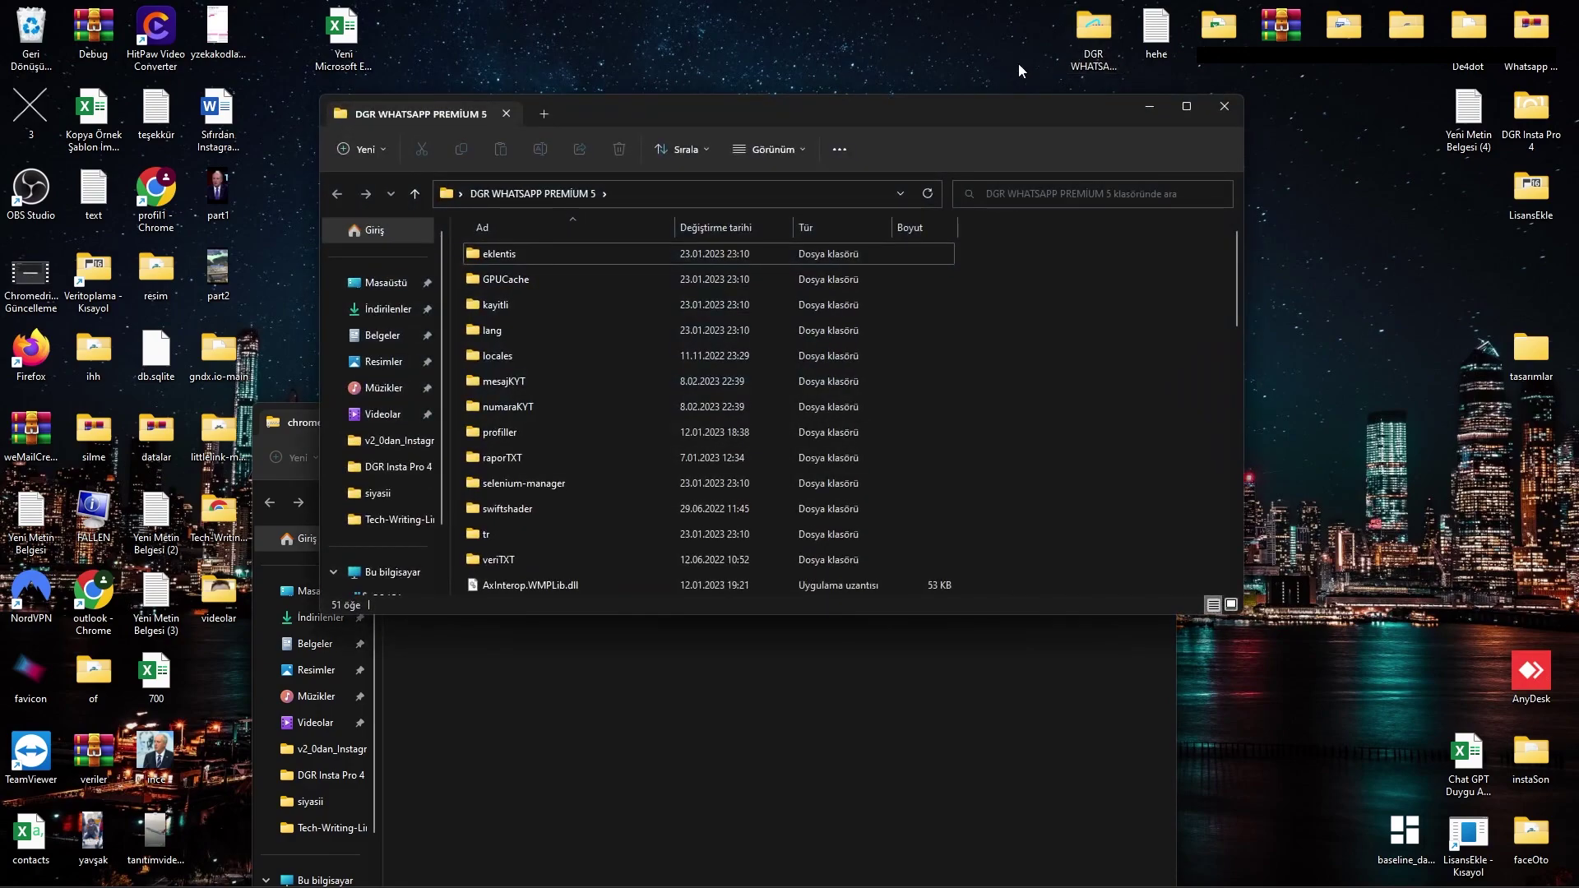
left_click_drag(696, 113, 974, 105)
scroll(1039, 425, "down", 8)
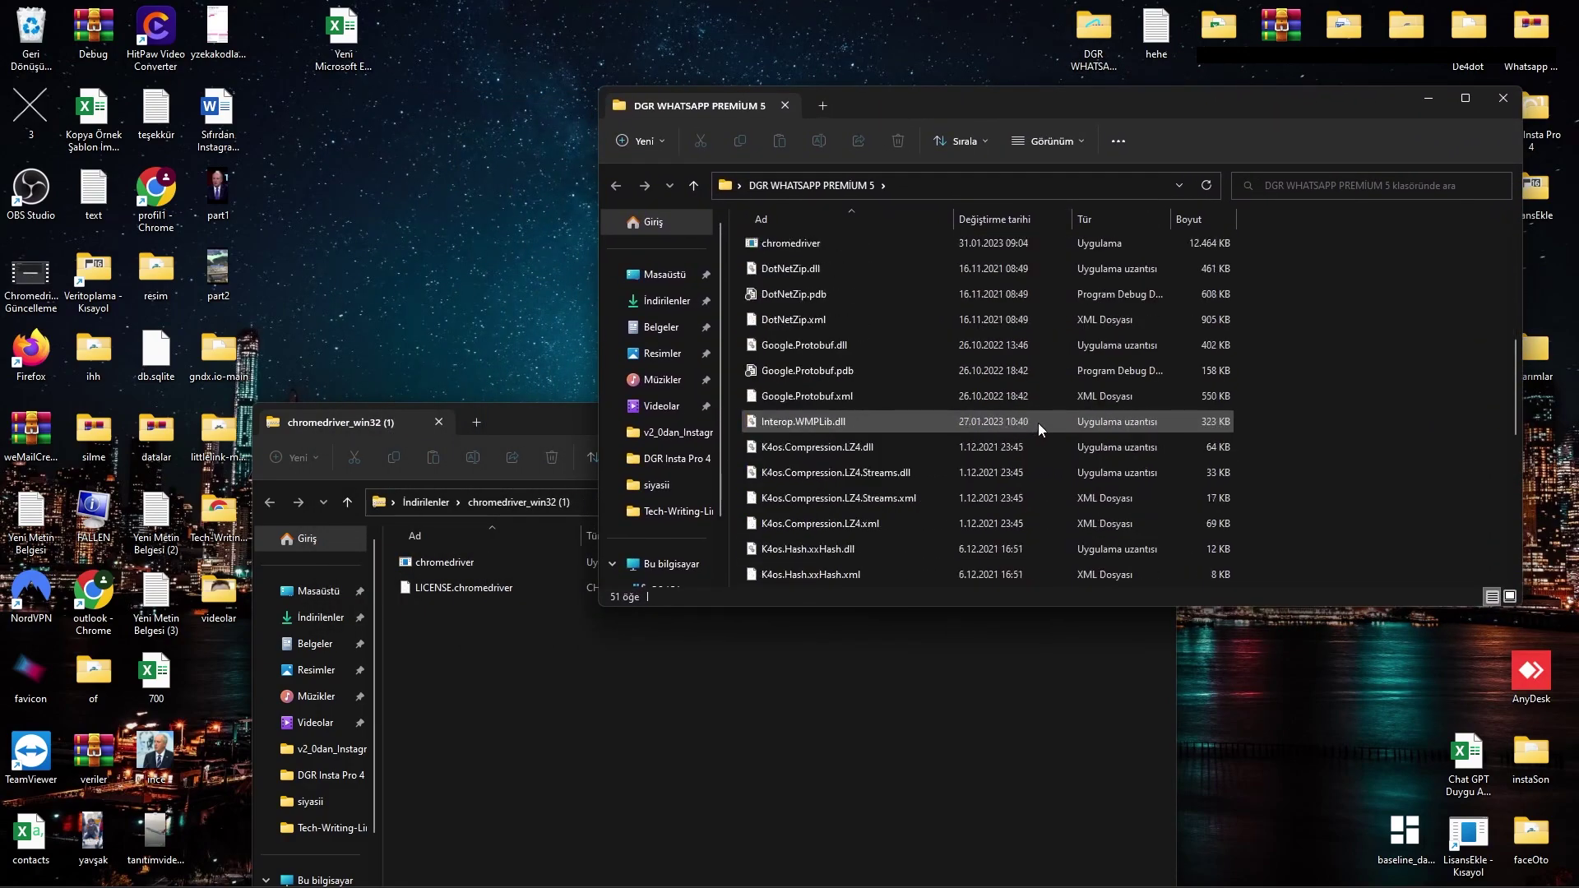
scroll(1039, 425, "down", 3)
scroll(999, 440, "up", 10)
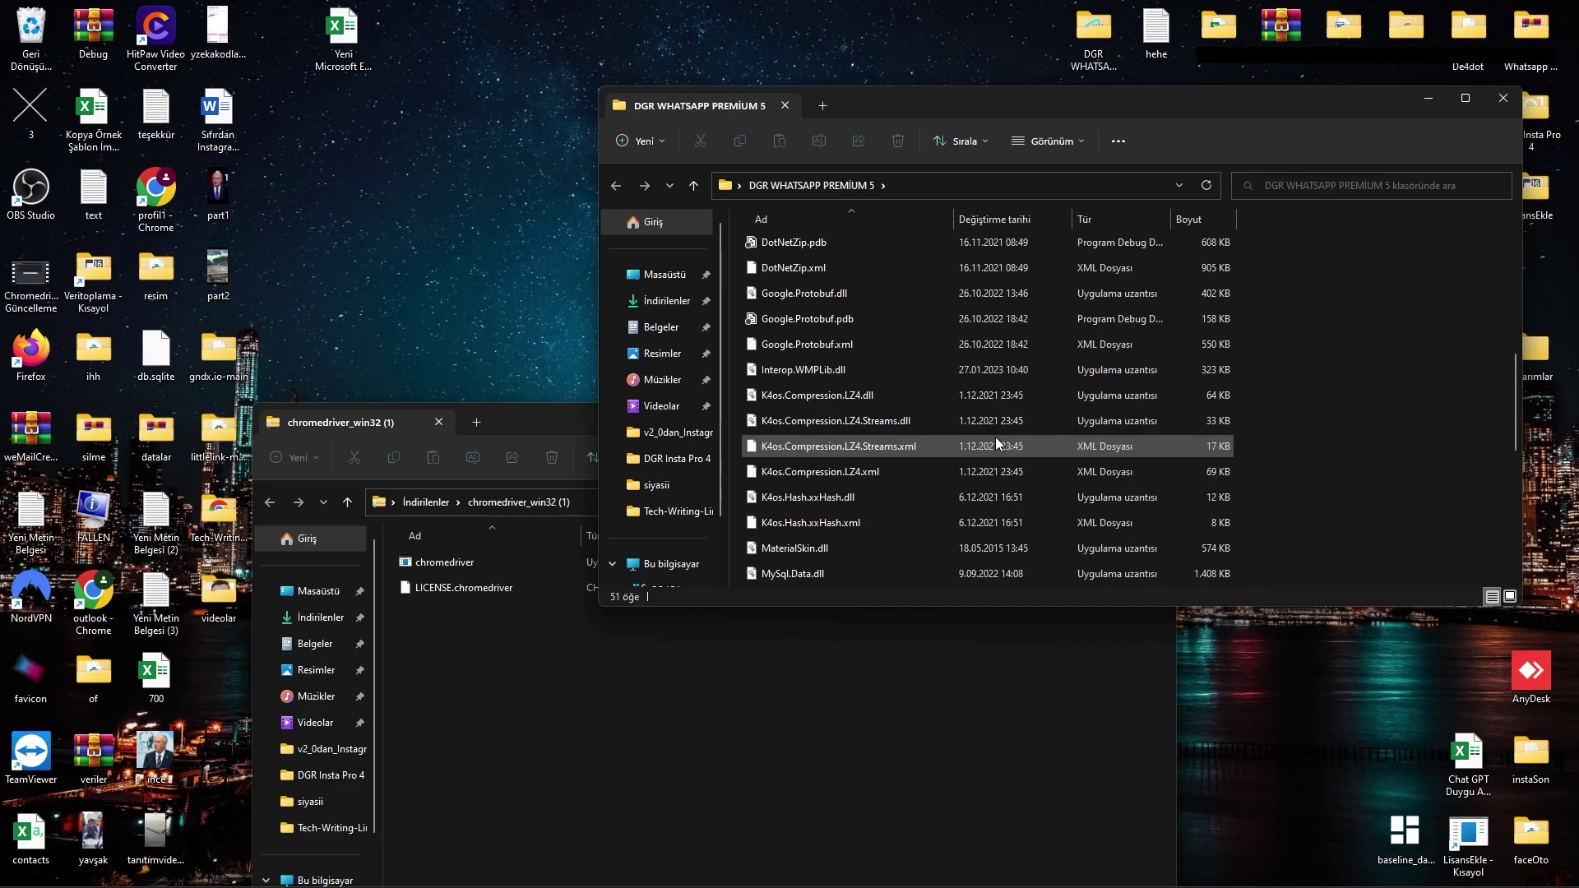
scroll(996, 442, "down", 6)
scroll(996, 442, "up", 5)
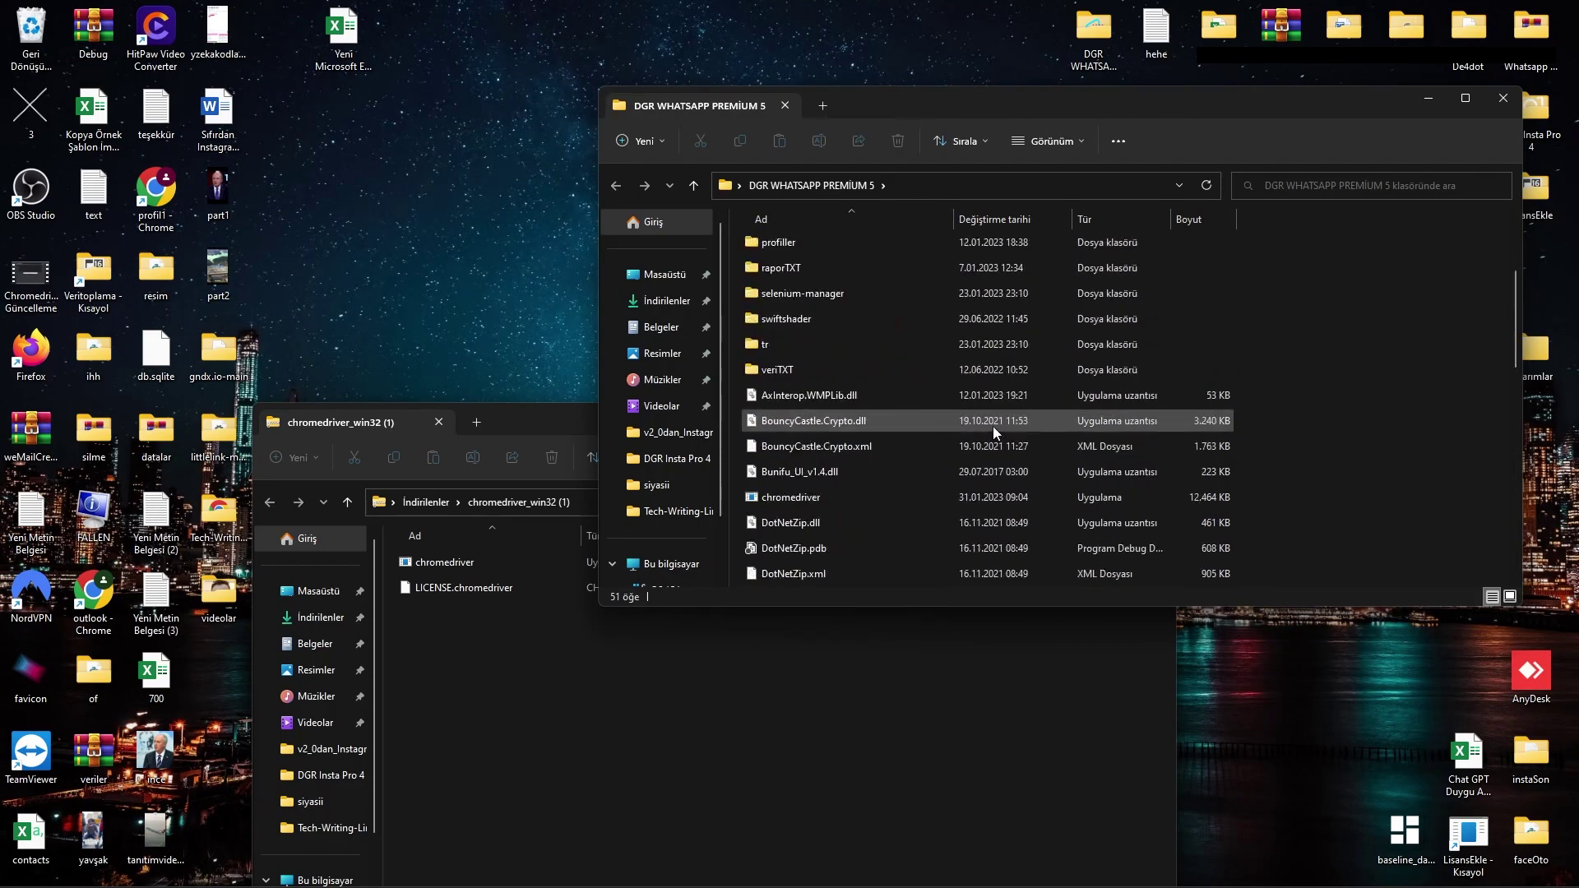
Step: Arrange the chromedriver_win32 archive and DGR WHATSAPP PREMİUM 5 windows so the chromedriver file is visible in both
left_click_drag(563, 414, 320, 378)
left_click_drag(954, 107, 1021, 141)
left_click(1002, 148)
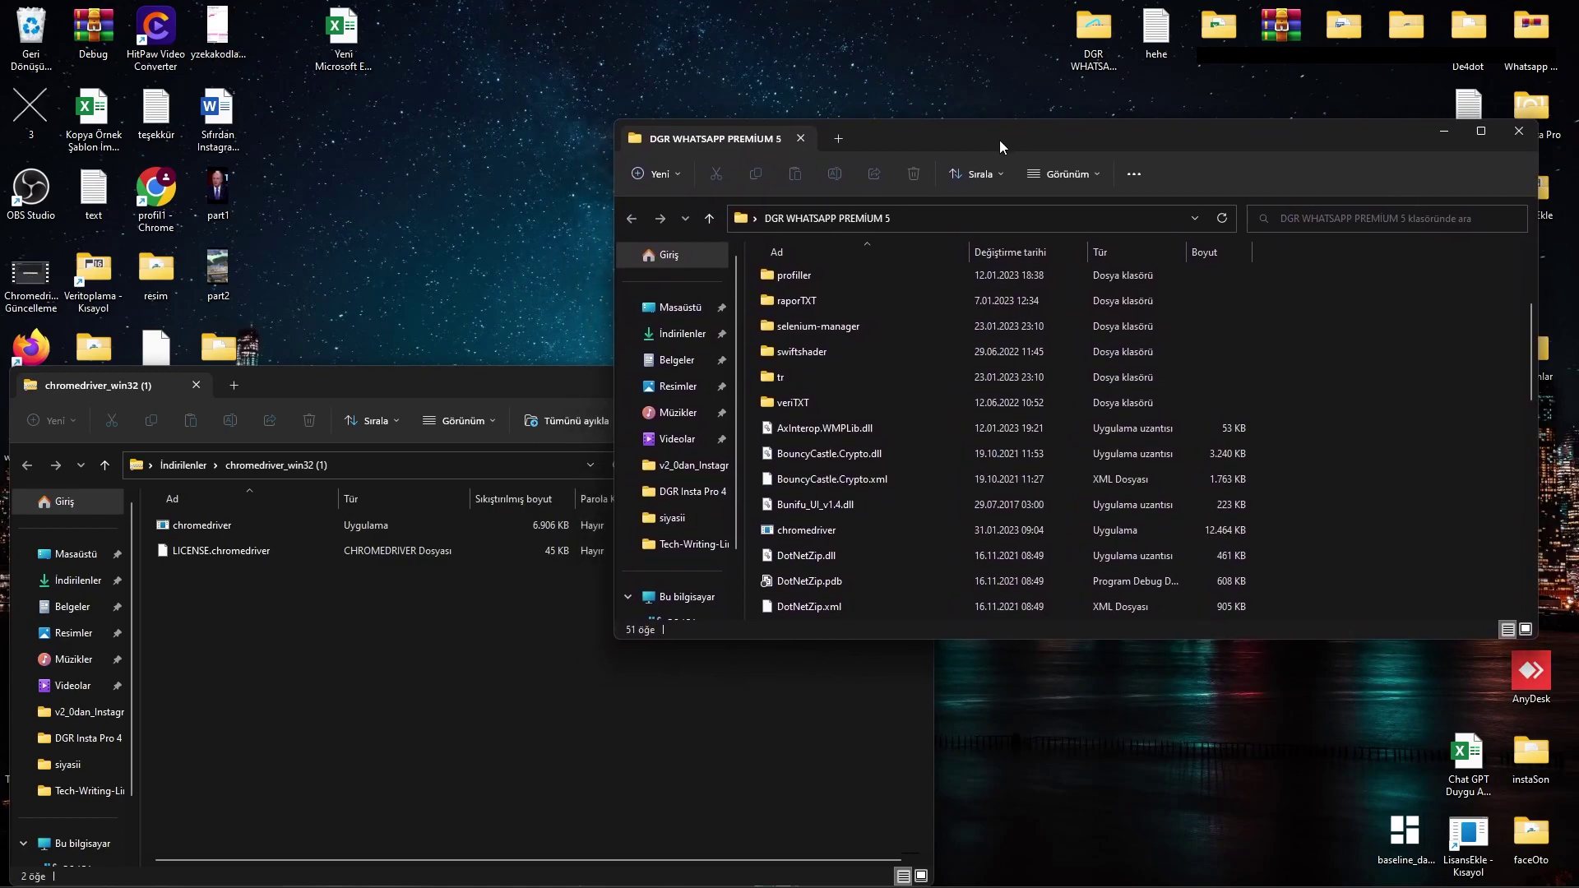
Step: Copy chromedriver from the chromedriver_win32 archive into the DGR WHATSAPP PREMİUM 5 folder, replacing the existing file
left_click(202, 525)
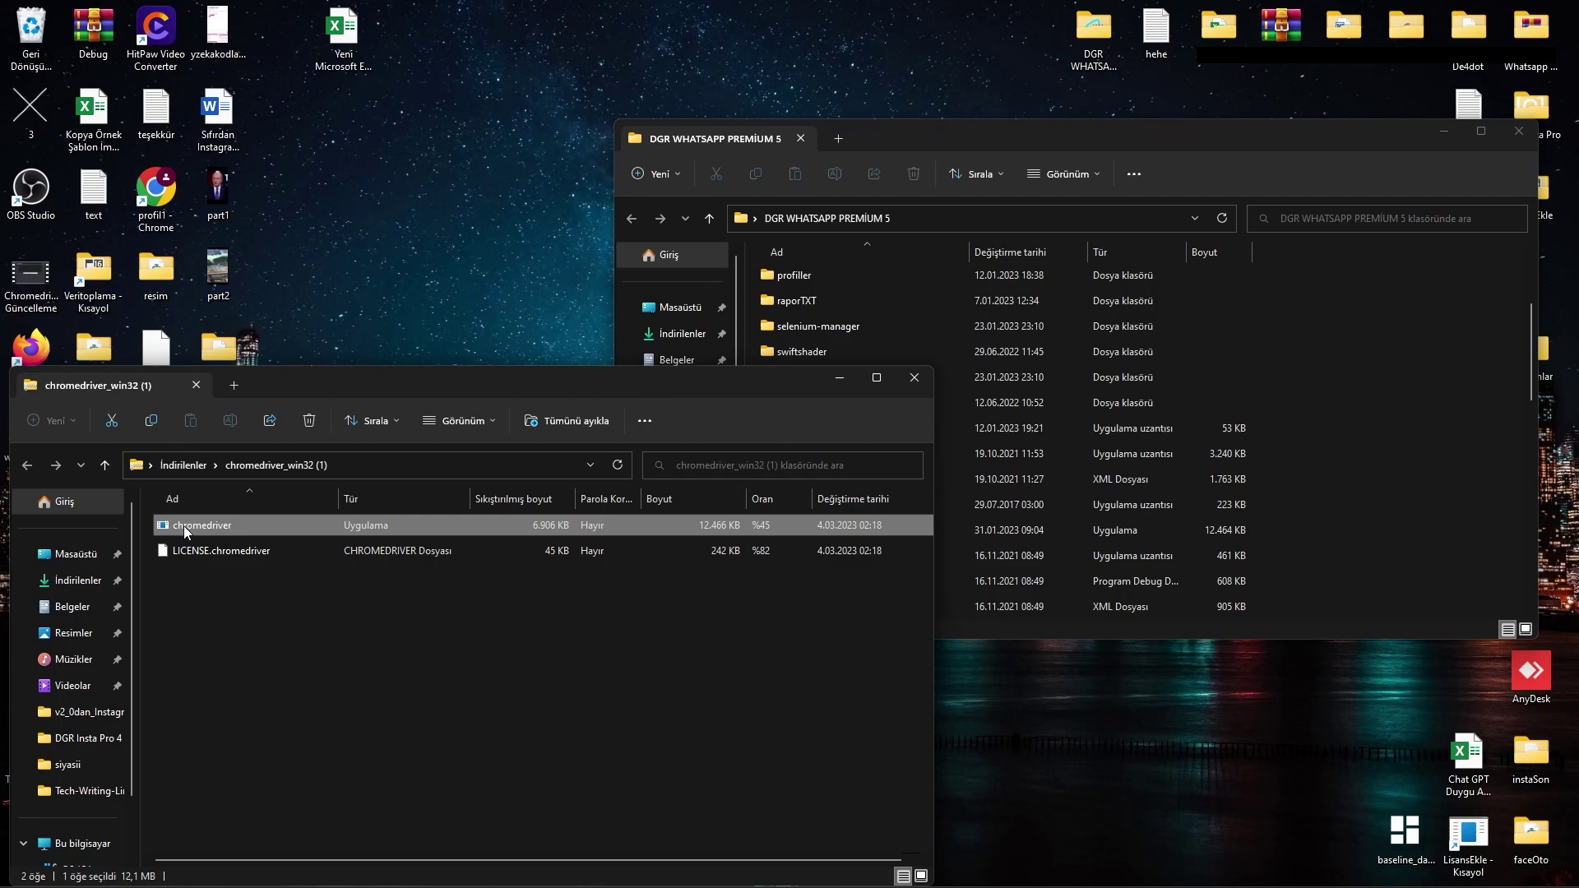
left_click_drag(334, 379, 333, 374)
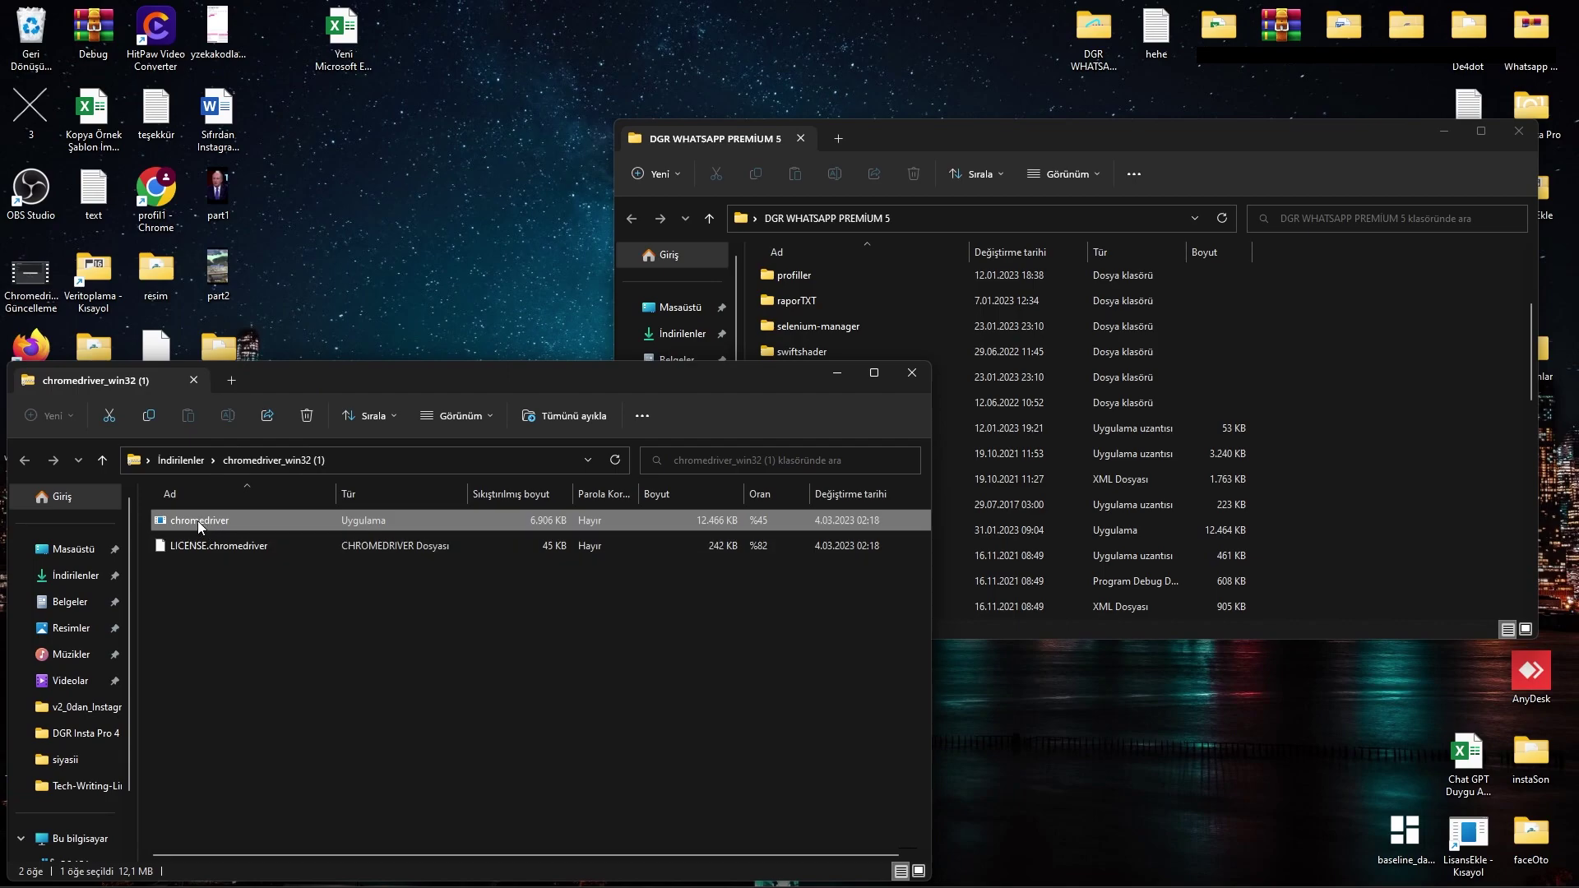
left_click_drag(192, 521, 850, 145)
left_click_drag(709, 138, 1119, 131)
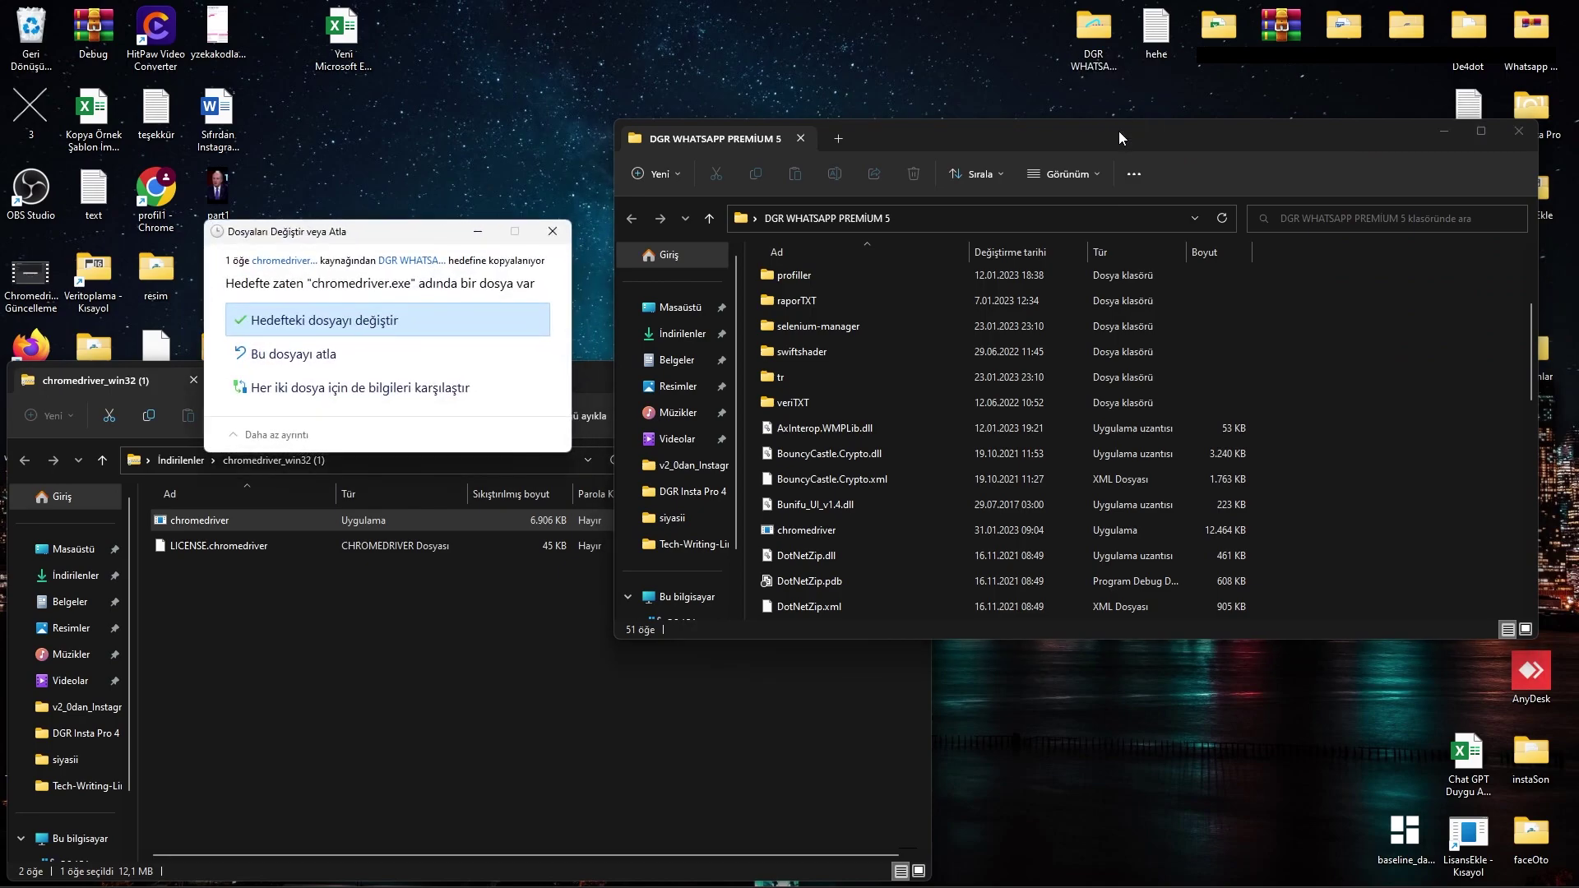
left_click(341, 323)
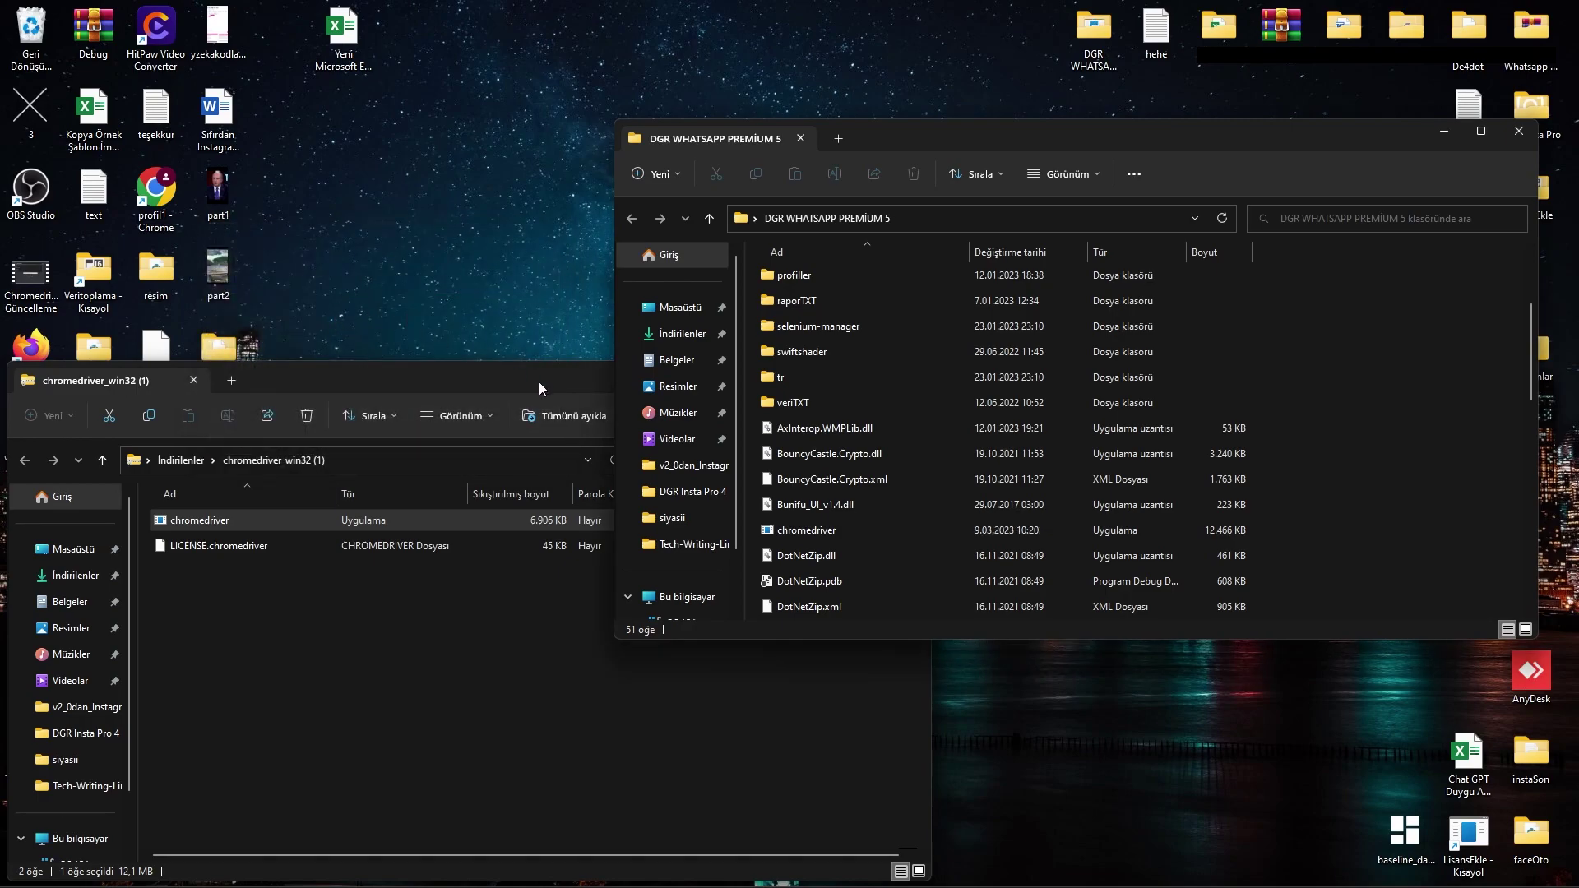
Step: Run the chromedriver file in the DGR WHATSAPP PREMİUM 5 folder despite the SmartScreen block, and minimize its console window
double_click(826, 533)
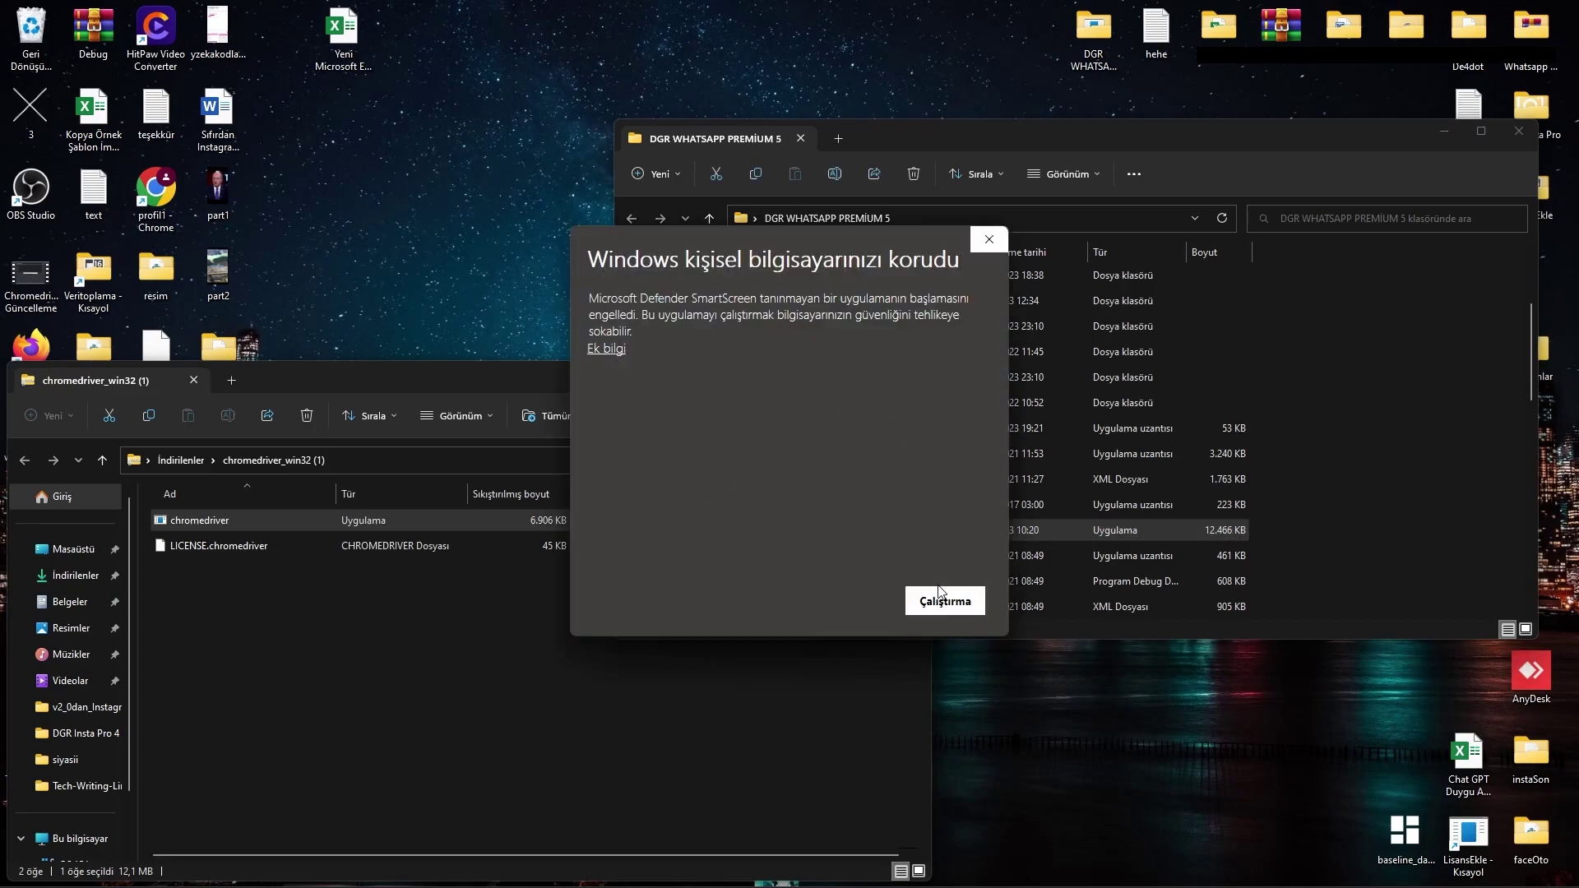
left_click(608, 349)
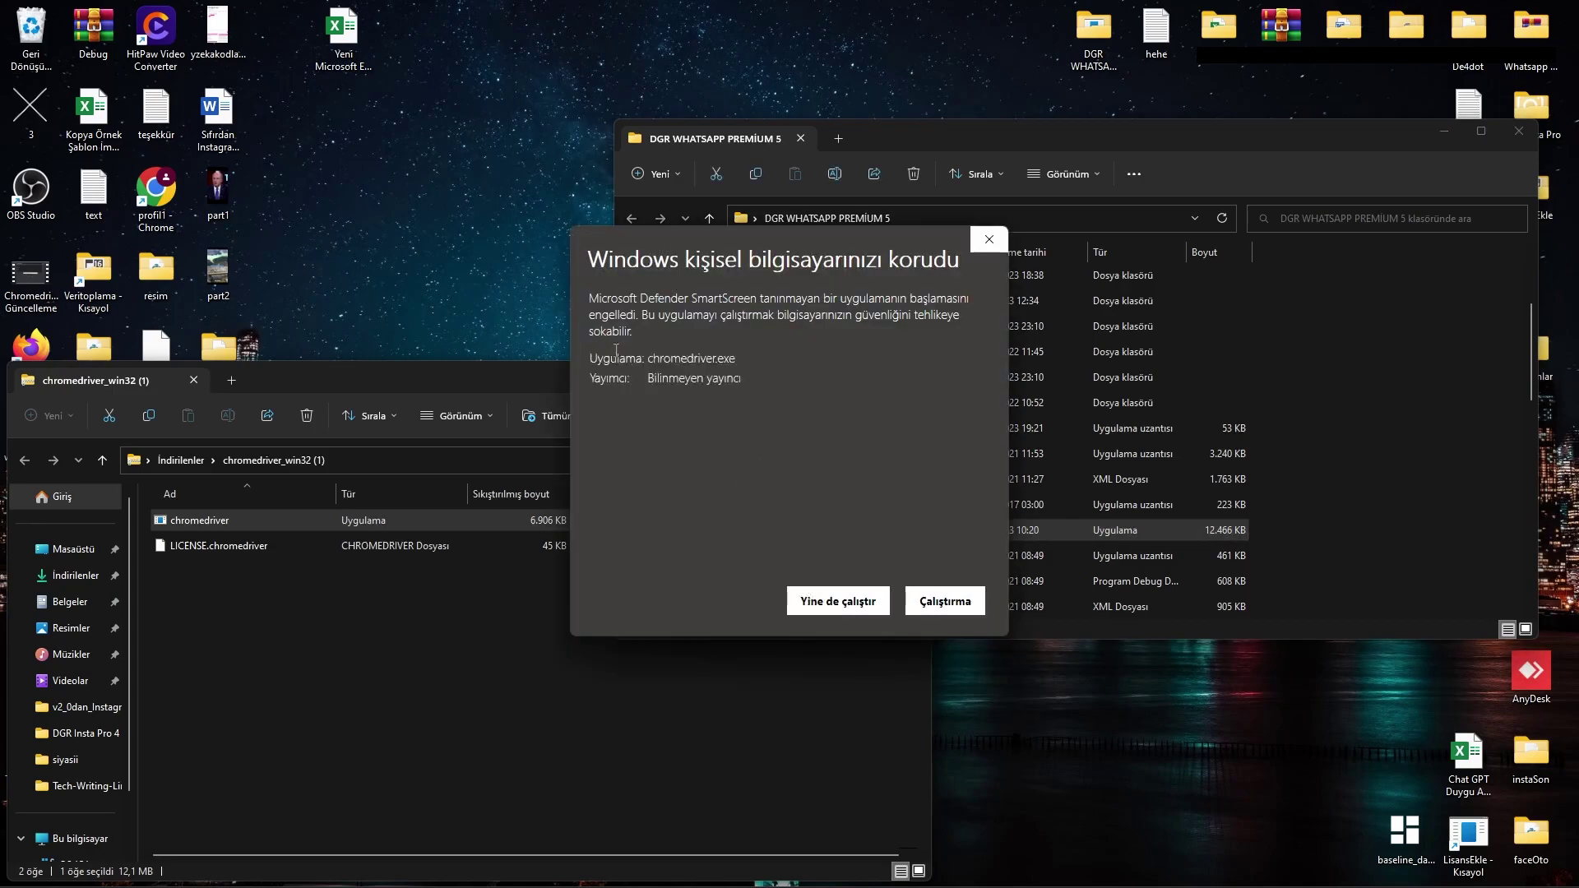
left_click(851, 609)
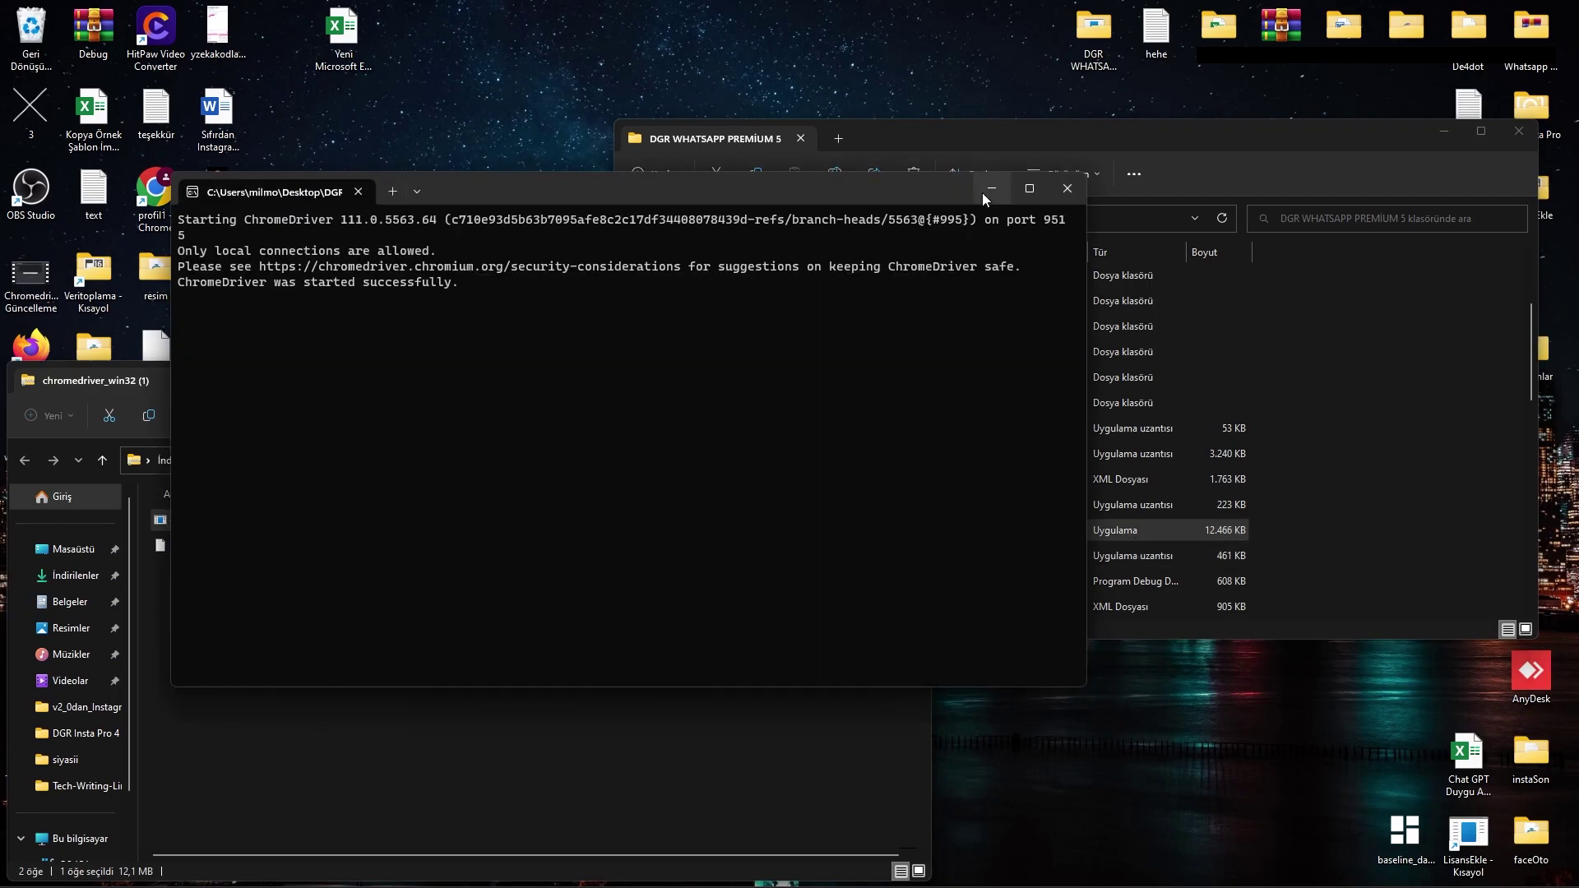
left_click(991, 188)
Step: Try to copy chromedriver from the archive into the DGR WHATSAPP PREMİUM 5 folder again, overwriting the file there
left_click_drag(238, 520, 1084, 173)
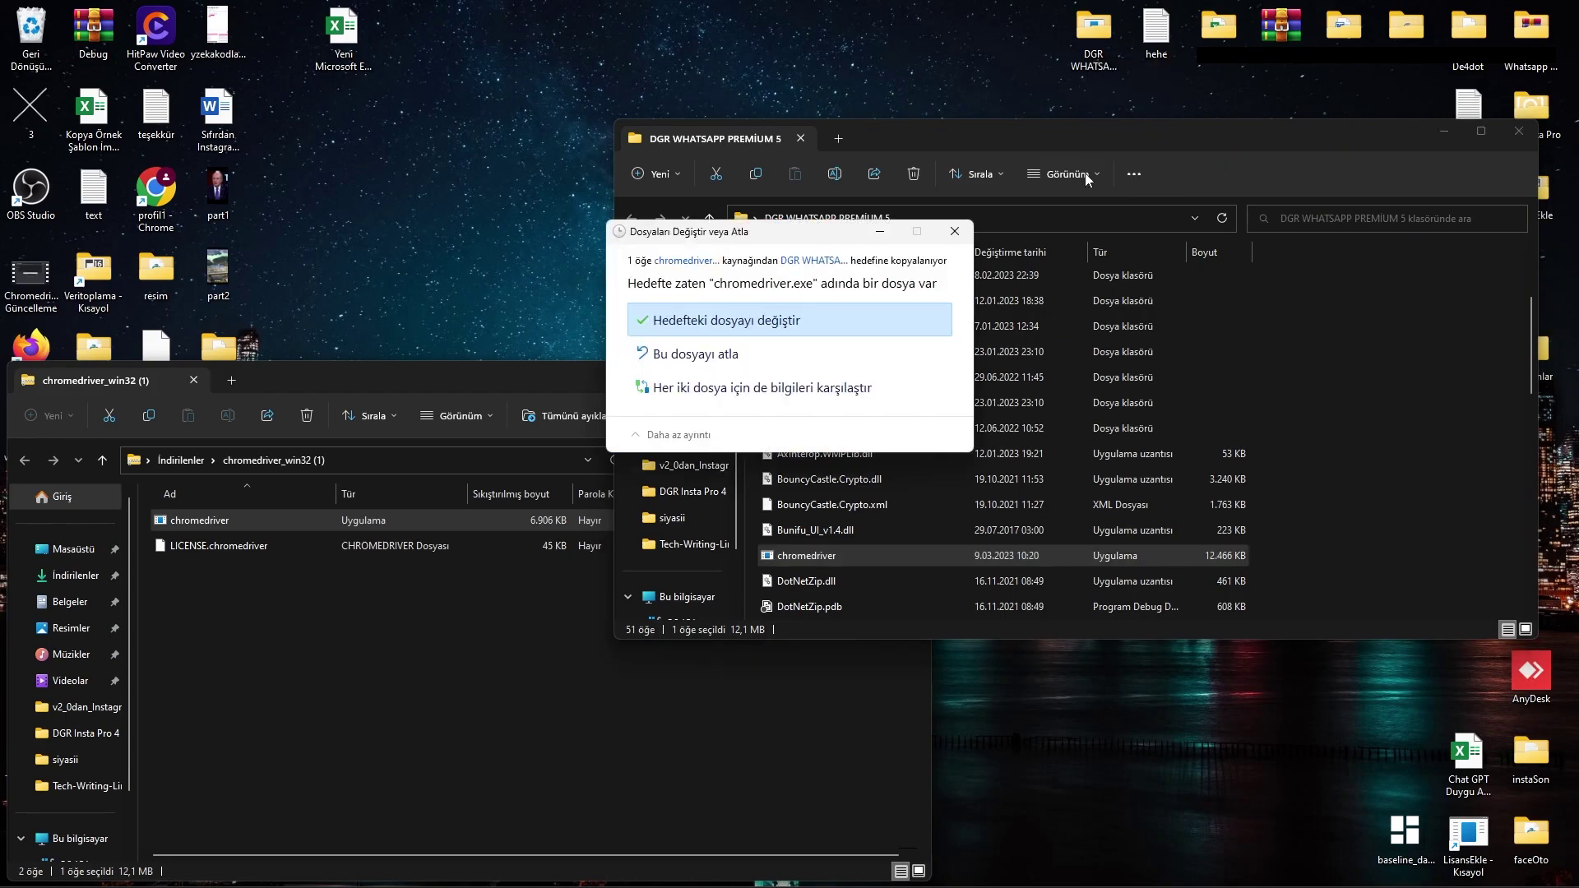
left_click(741, 324)
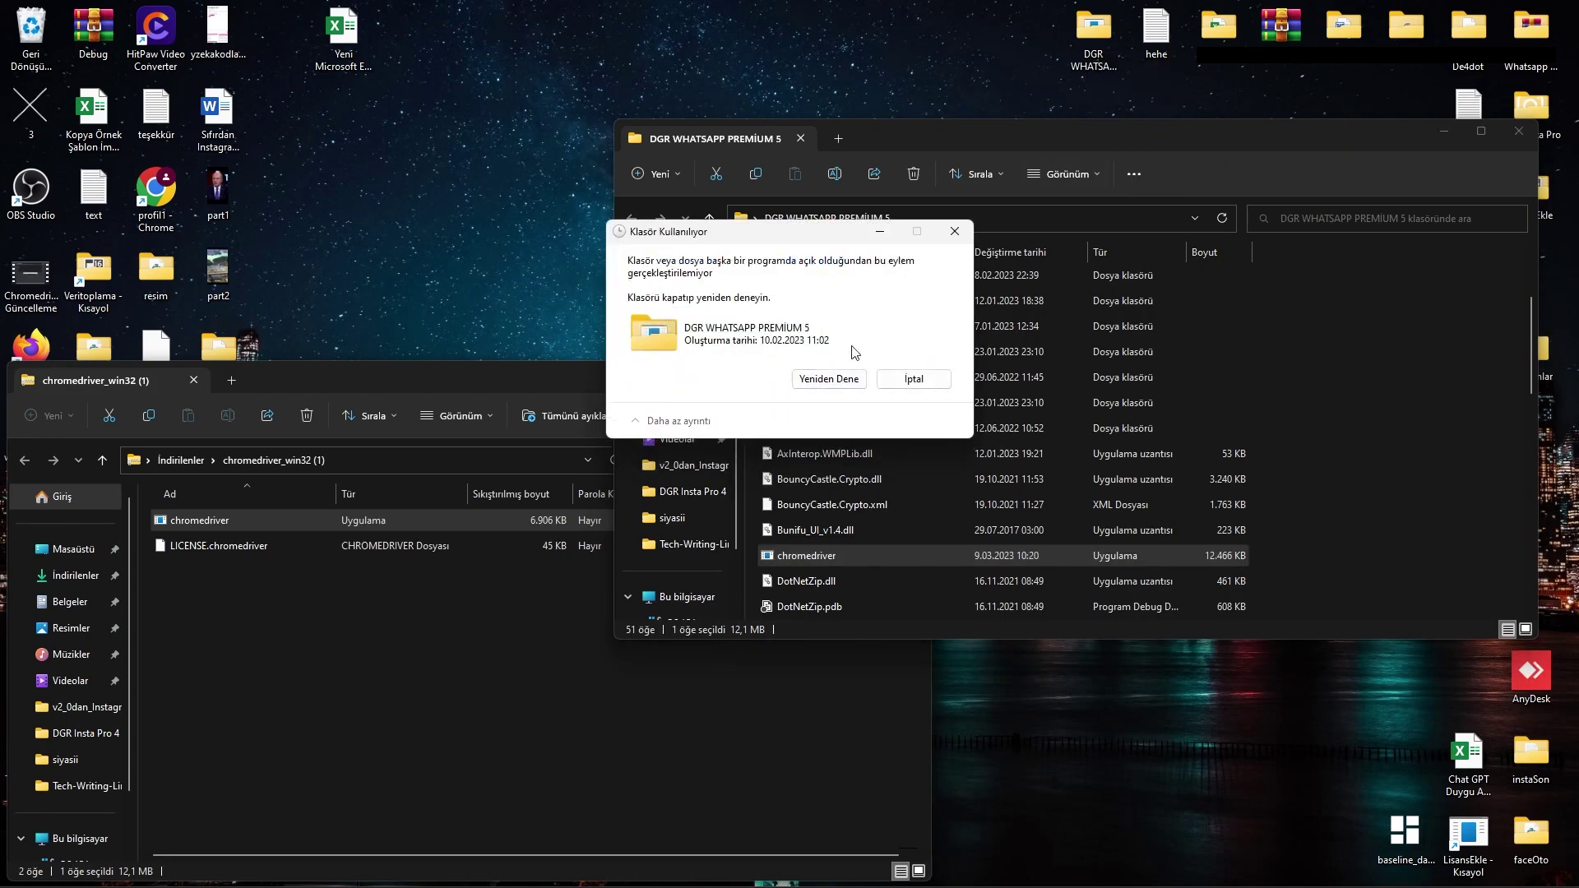
Step: Open Task Manager and show the detailed list of running processes
mouse_move(806, 886)
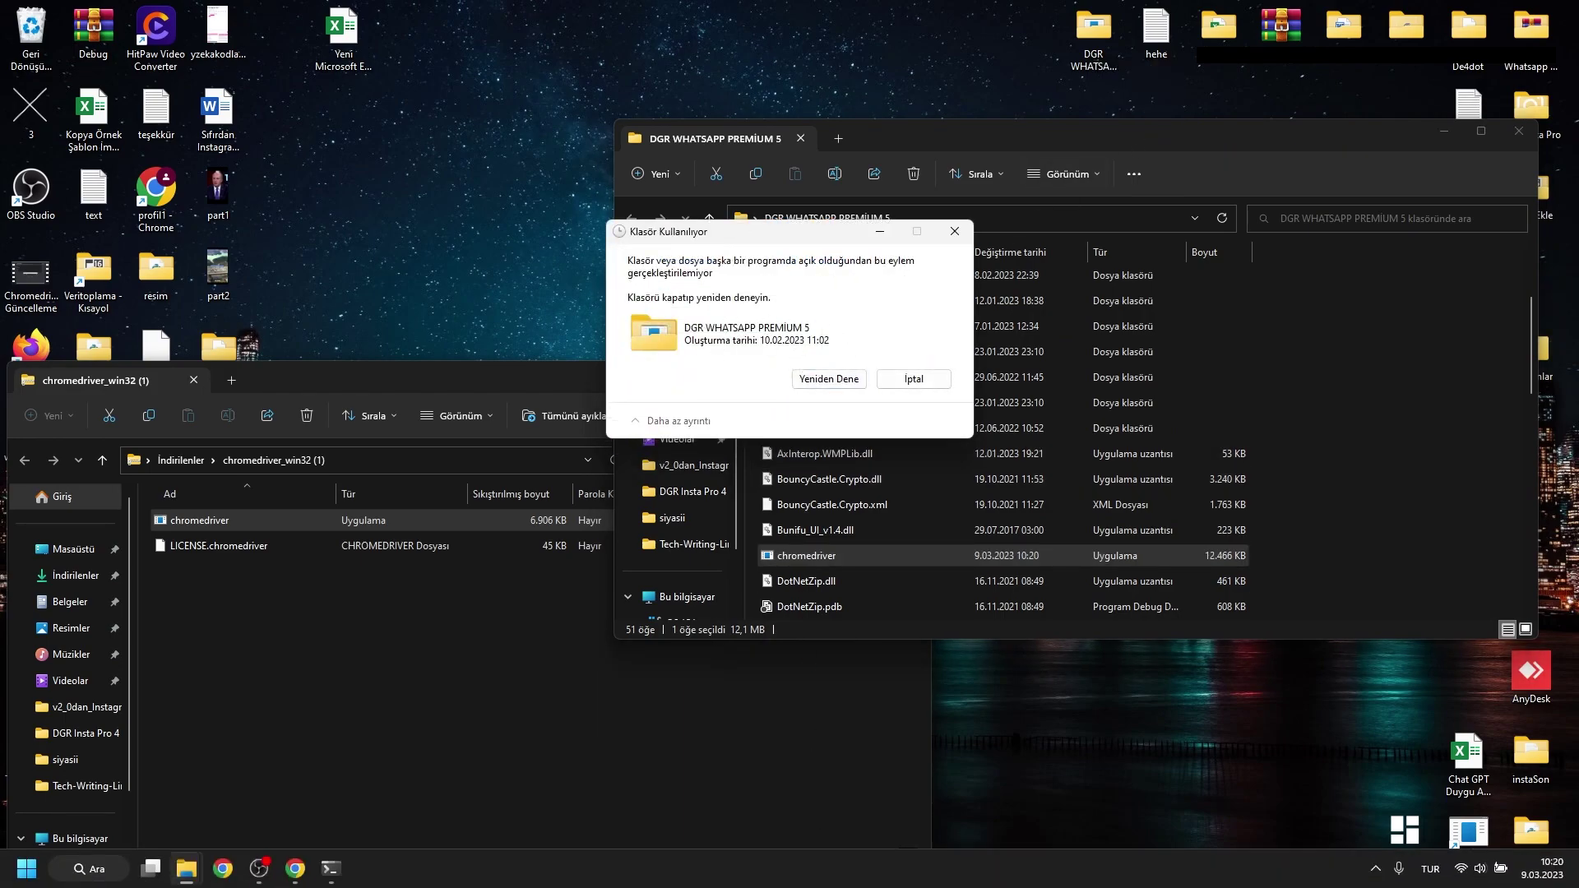
right_click(738, 880)
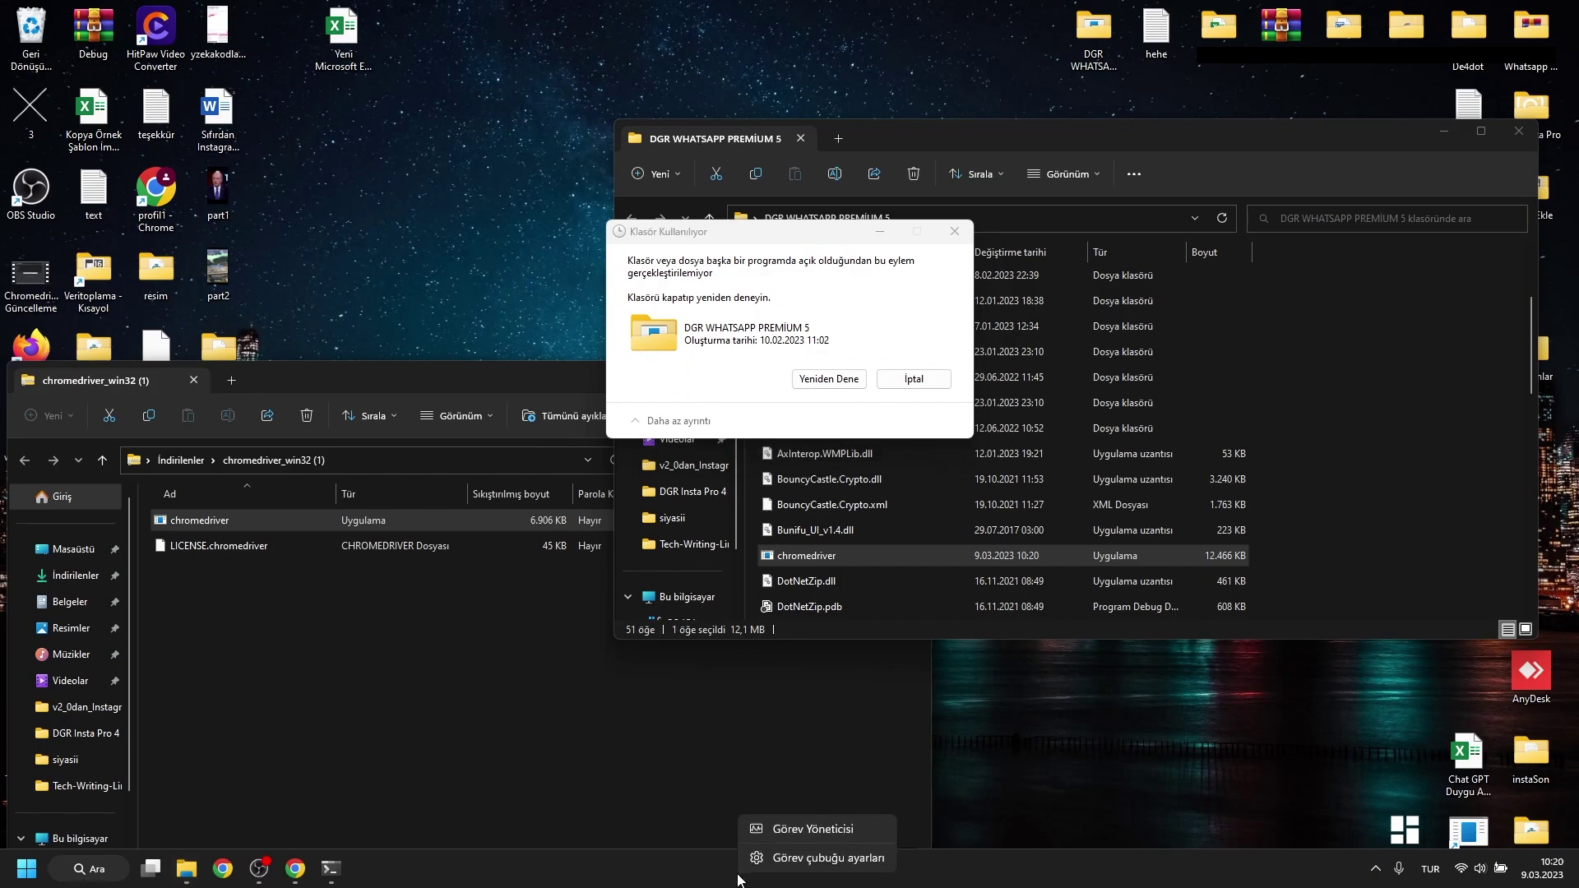
left_click(804, 829)
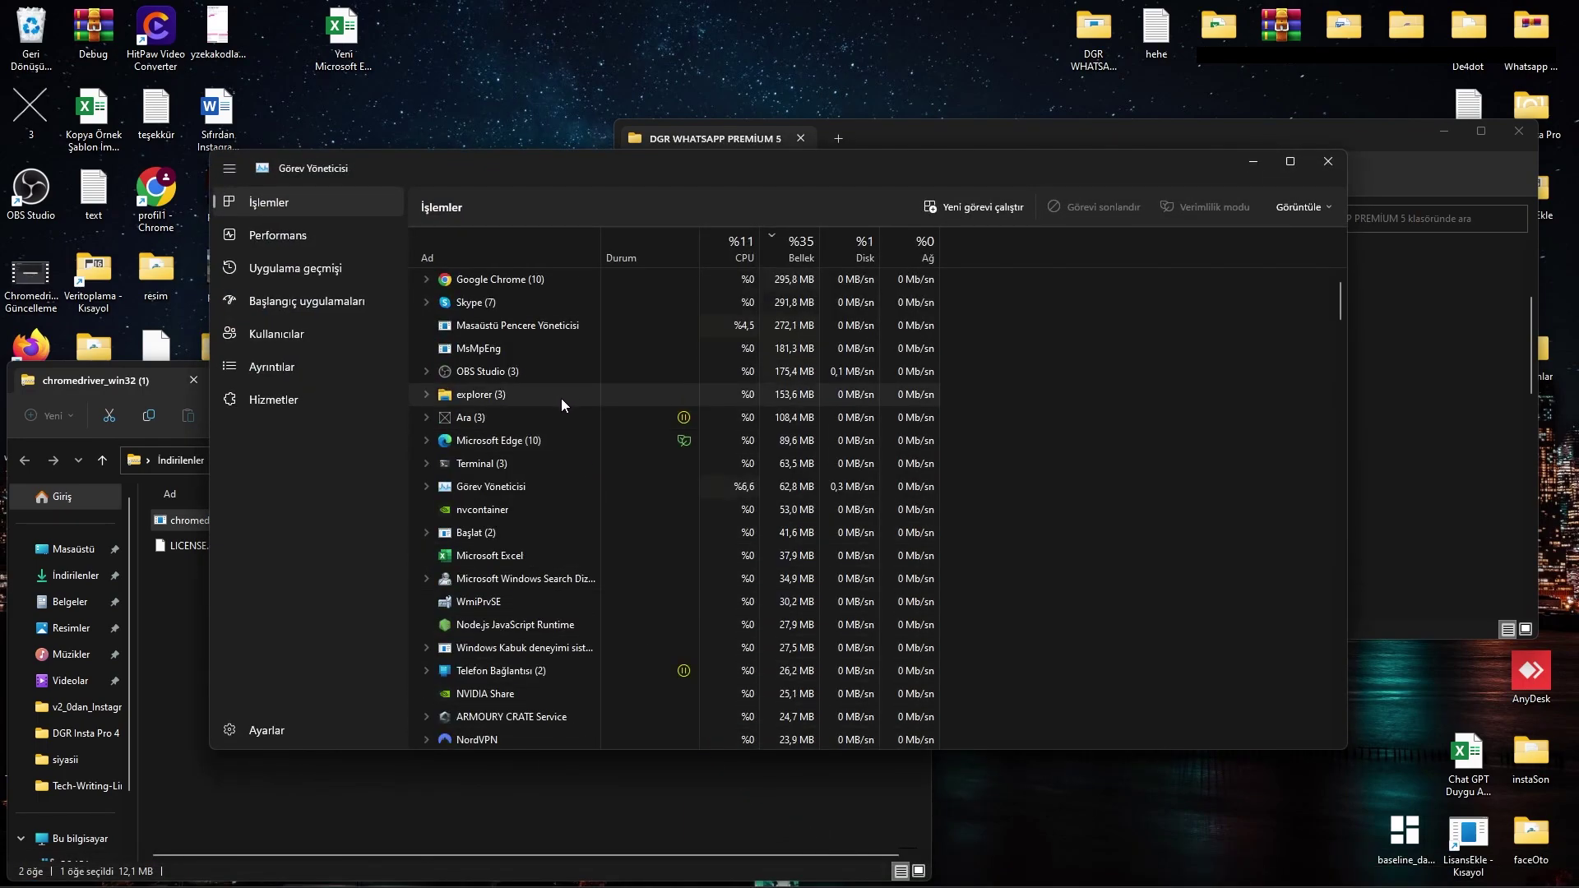
left_click(273, 372)
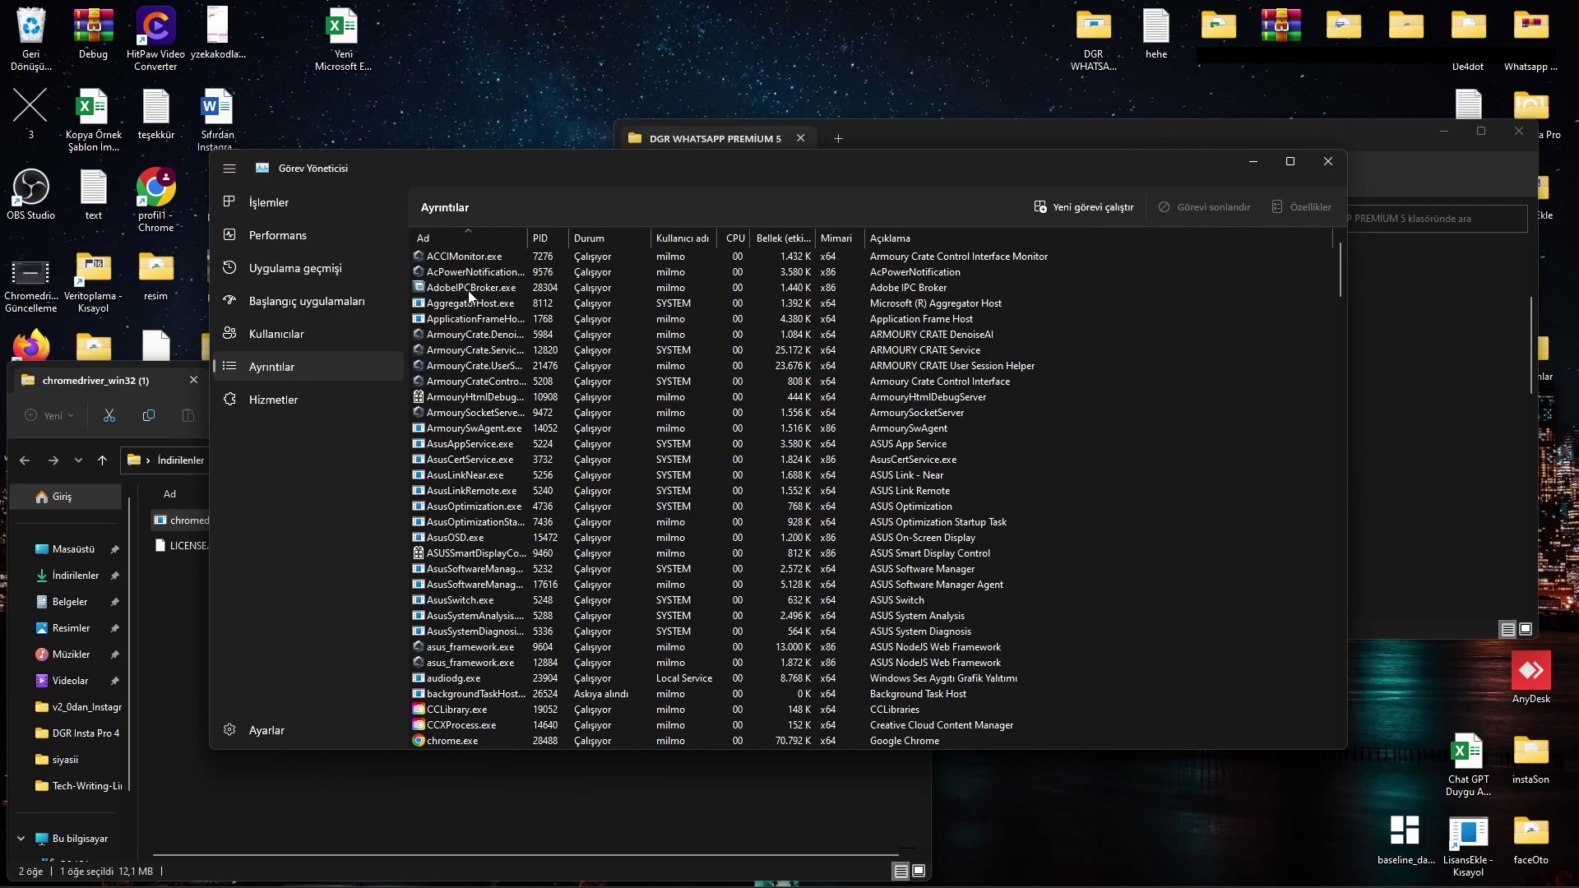
Step: Find the chromedriver.exe entries in the process list and end the last one listed
left_click(469, 321)
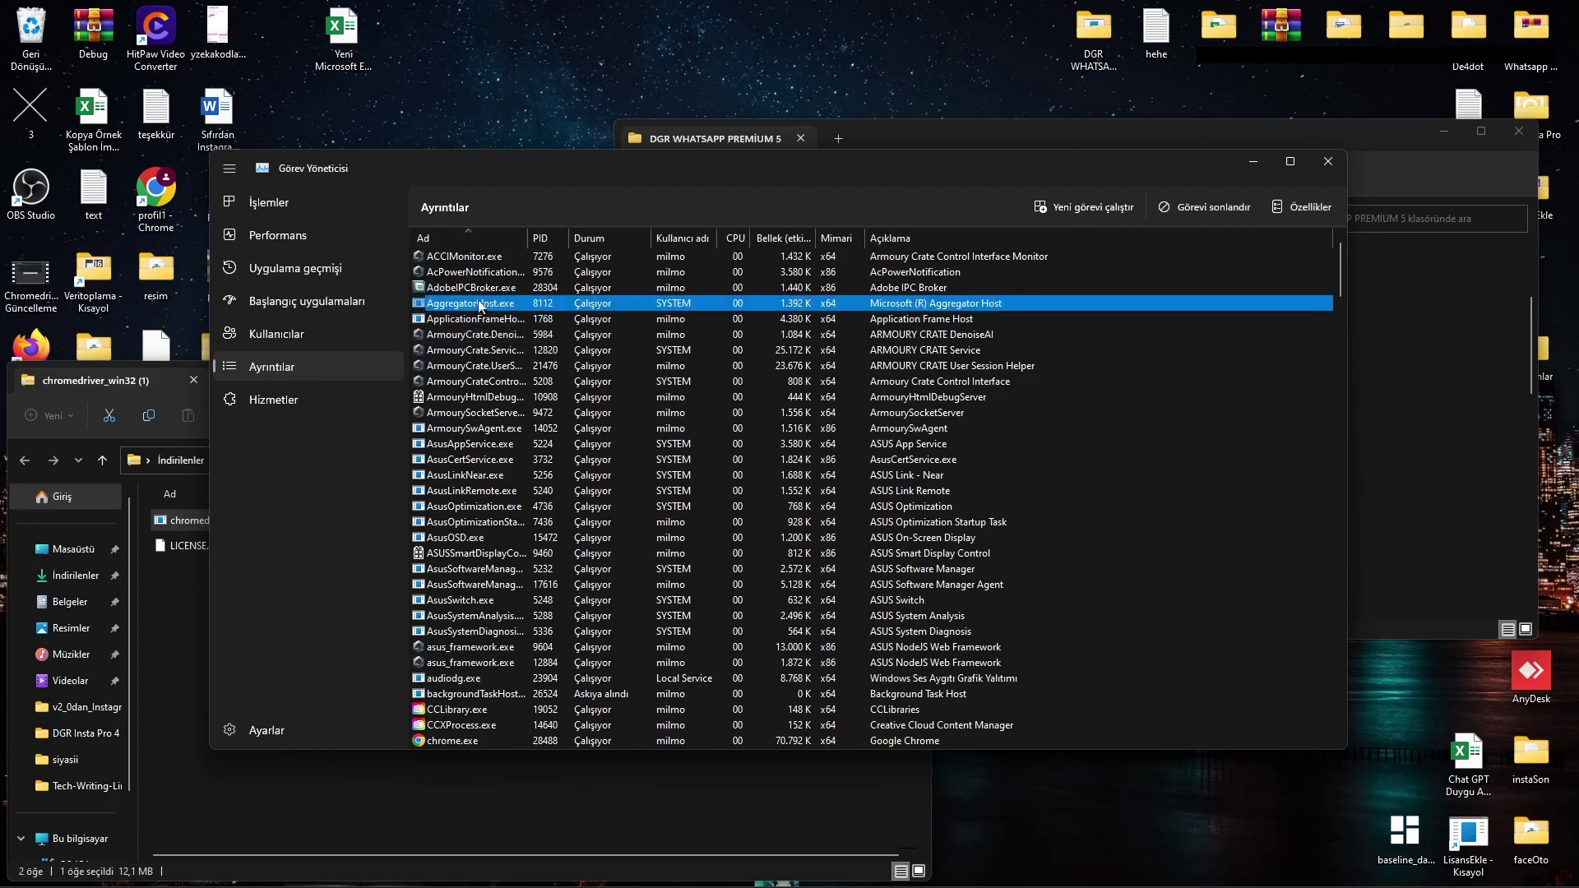
key("c")
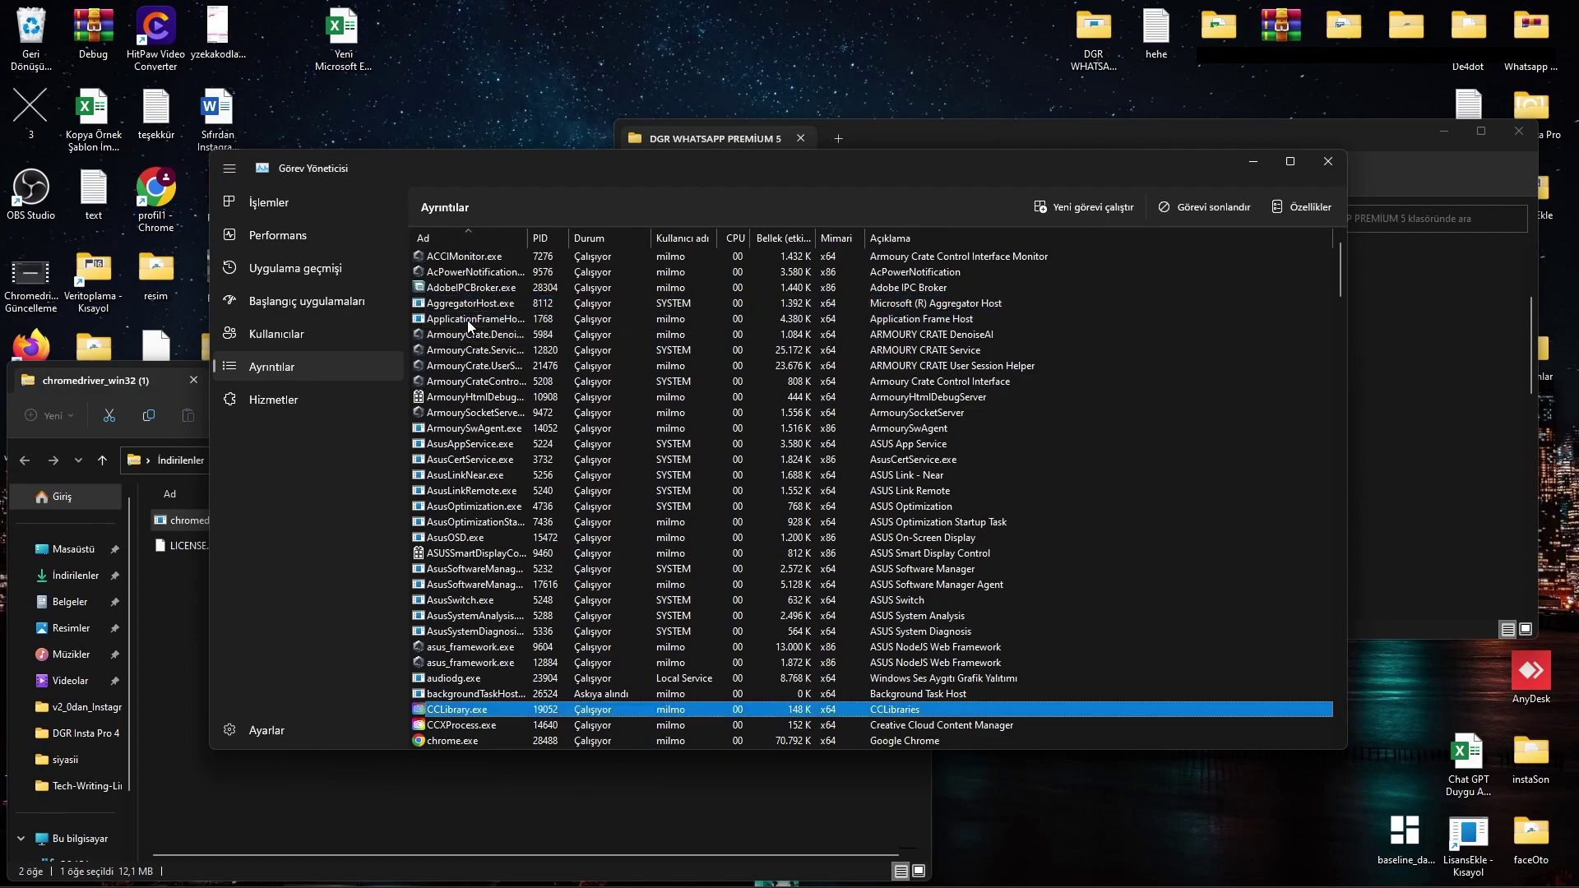
scroll(529, 499, "down", 10)
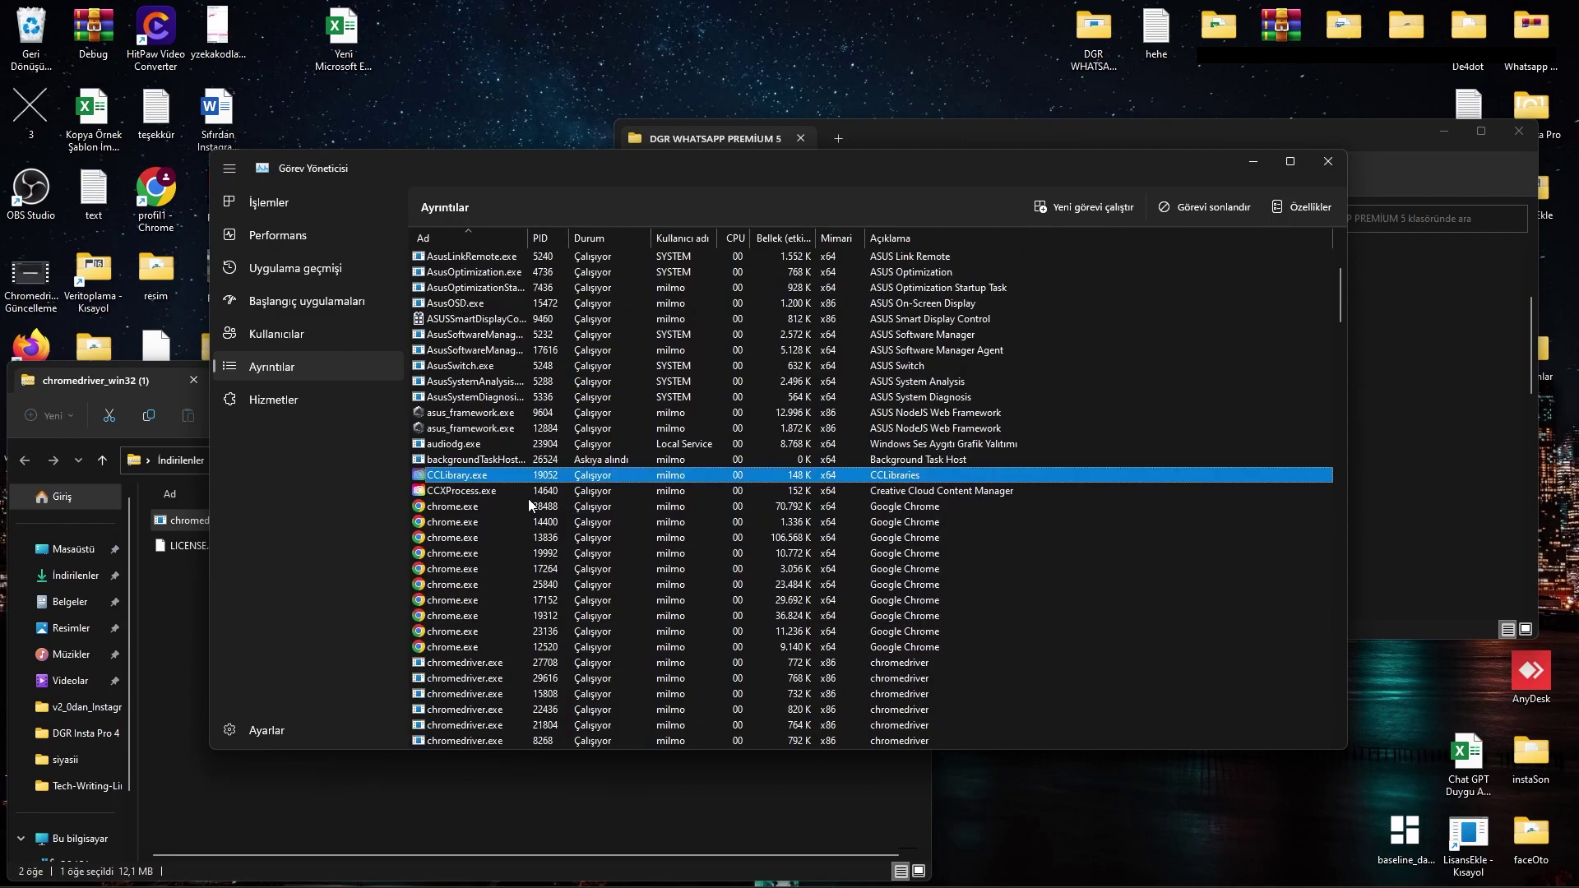
left_click_drag(485, 432, 475, 599)
right_click(477, 600)
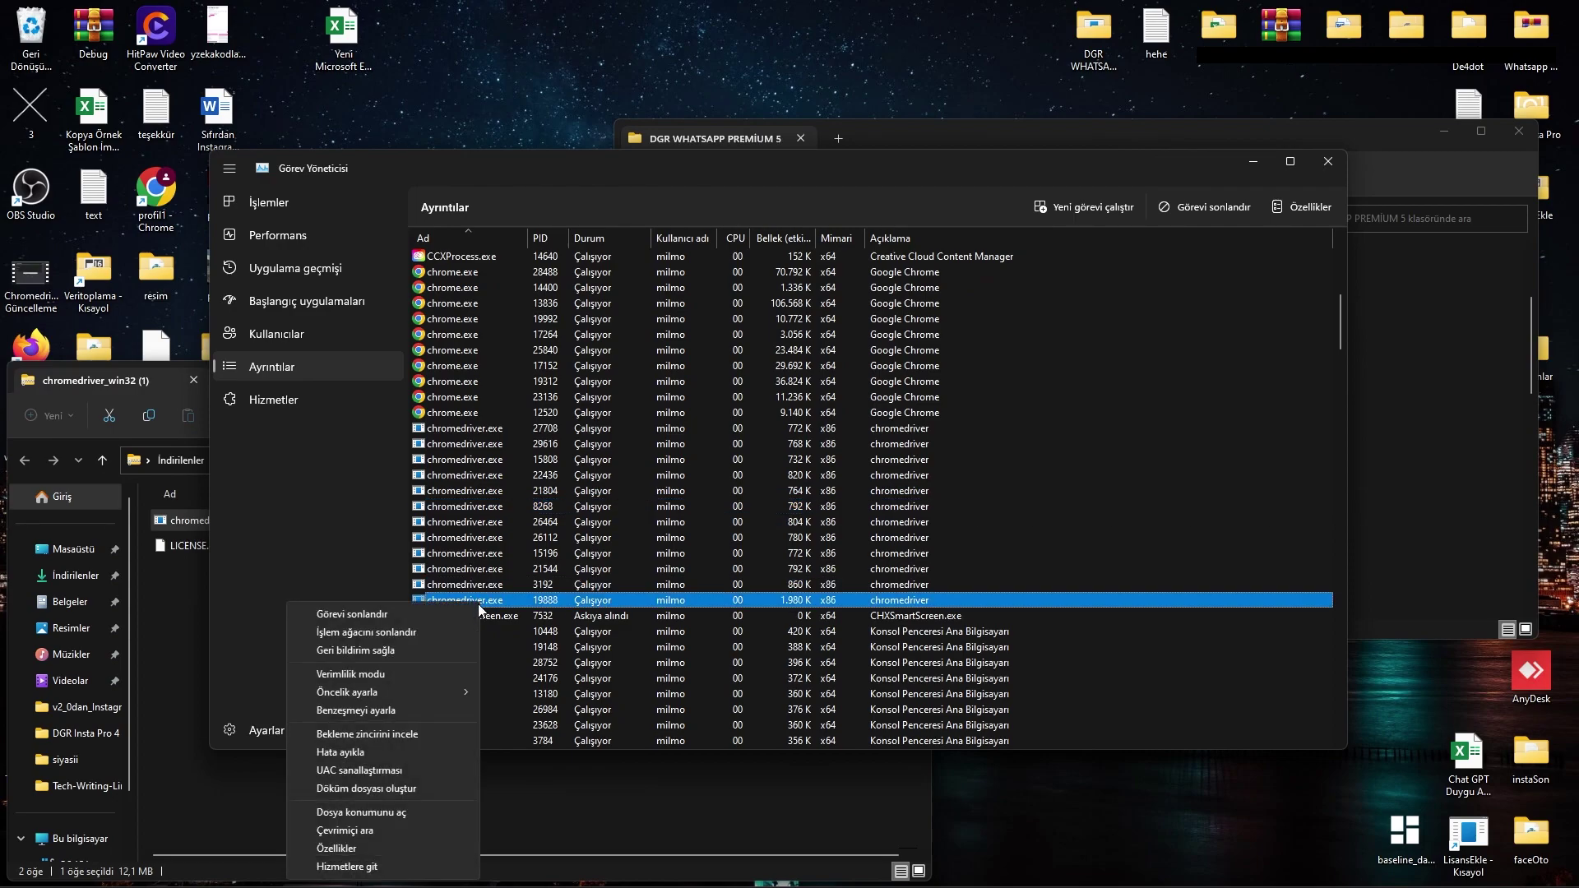
left_click(445, 614)
left_click(780, 491)
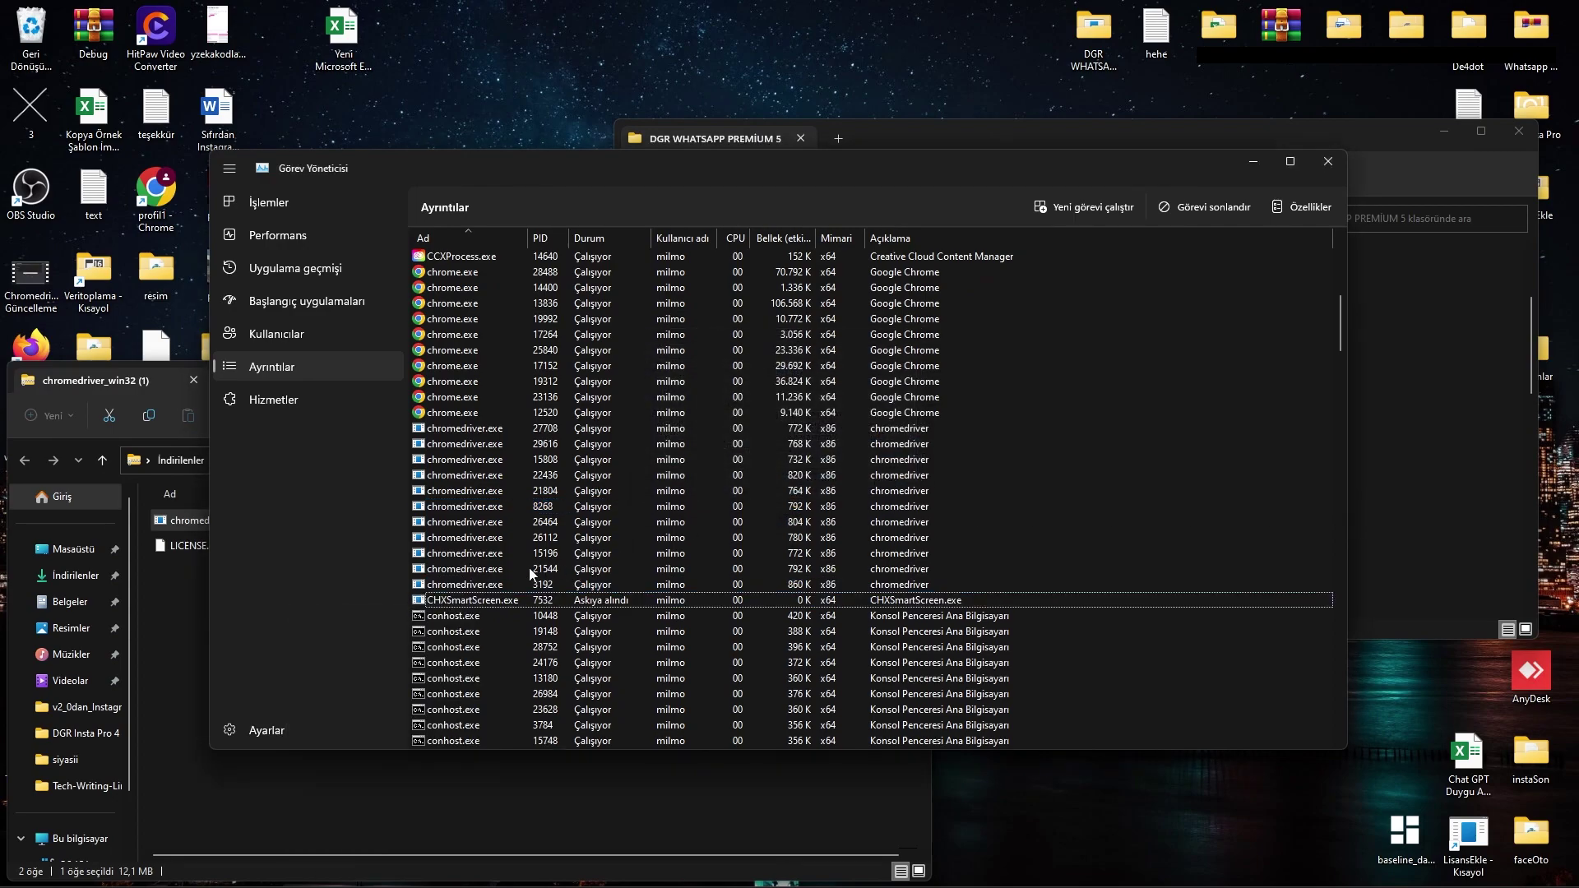
Step: End all remaining chromedriver.exe processes one after another, confirming each termination
left_click(481, 585)
right_click(481, 585)
left_click(465, 594)
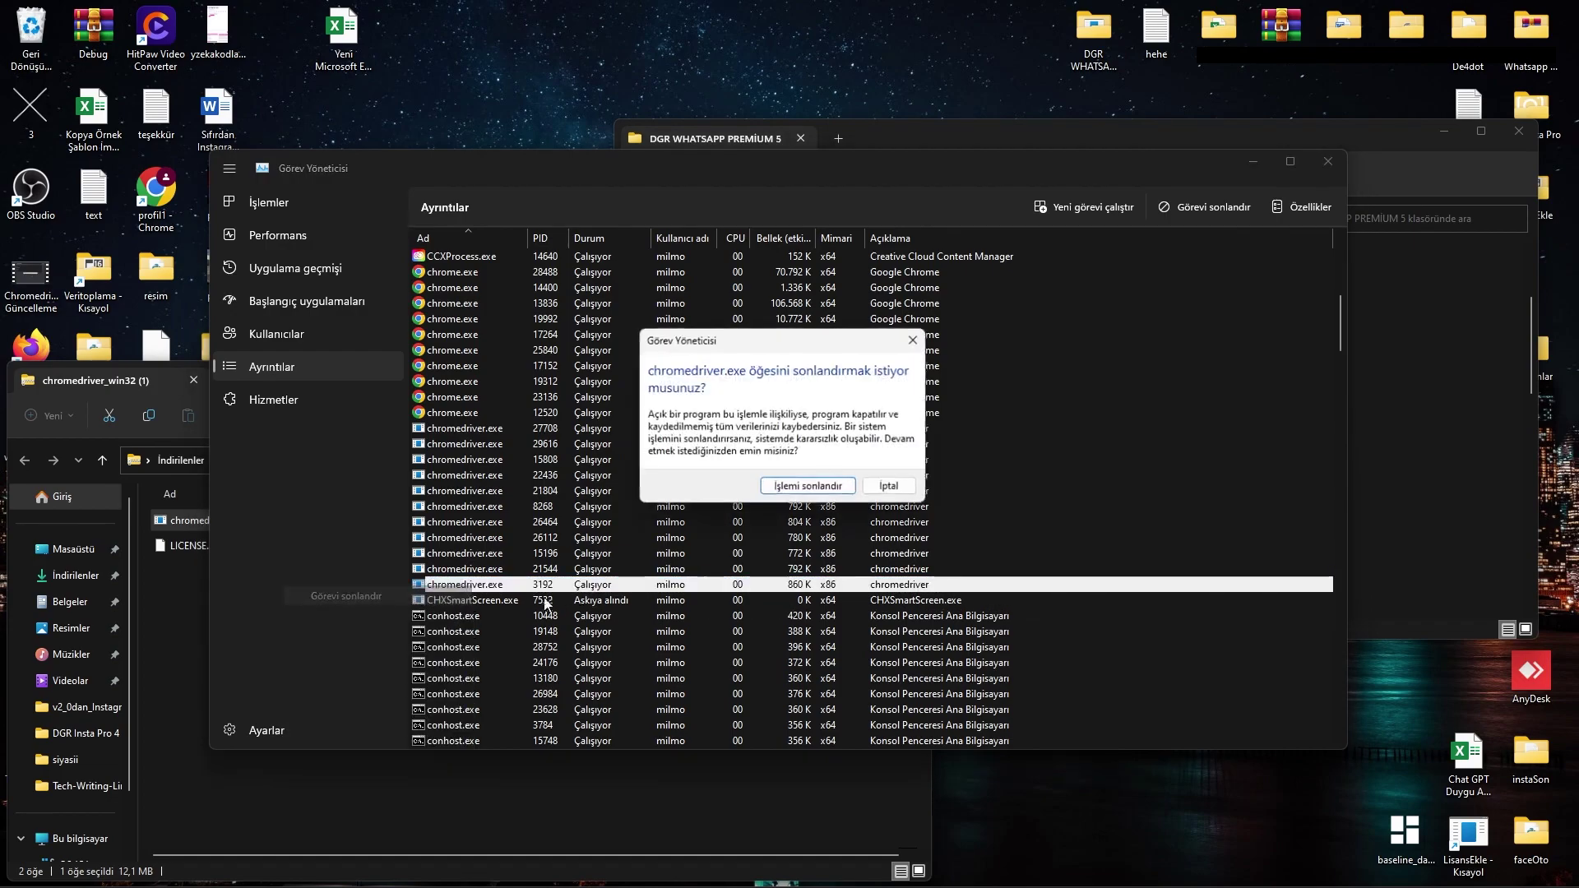
left_click(789, 487)
left_click(480, 569)
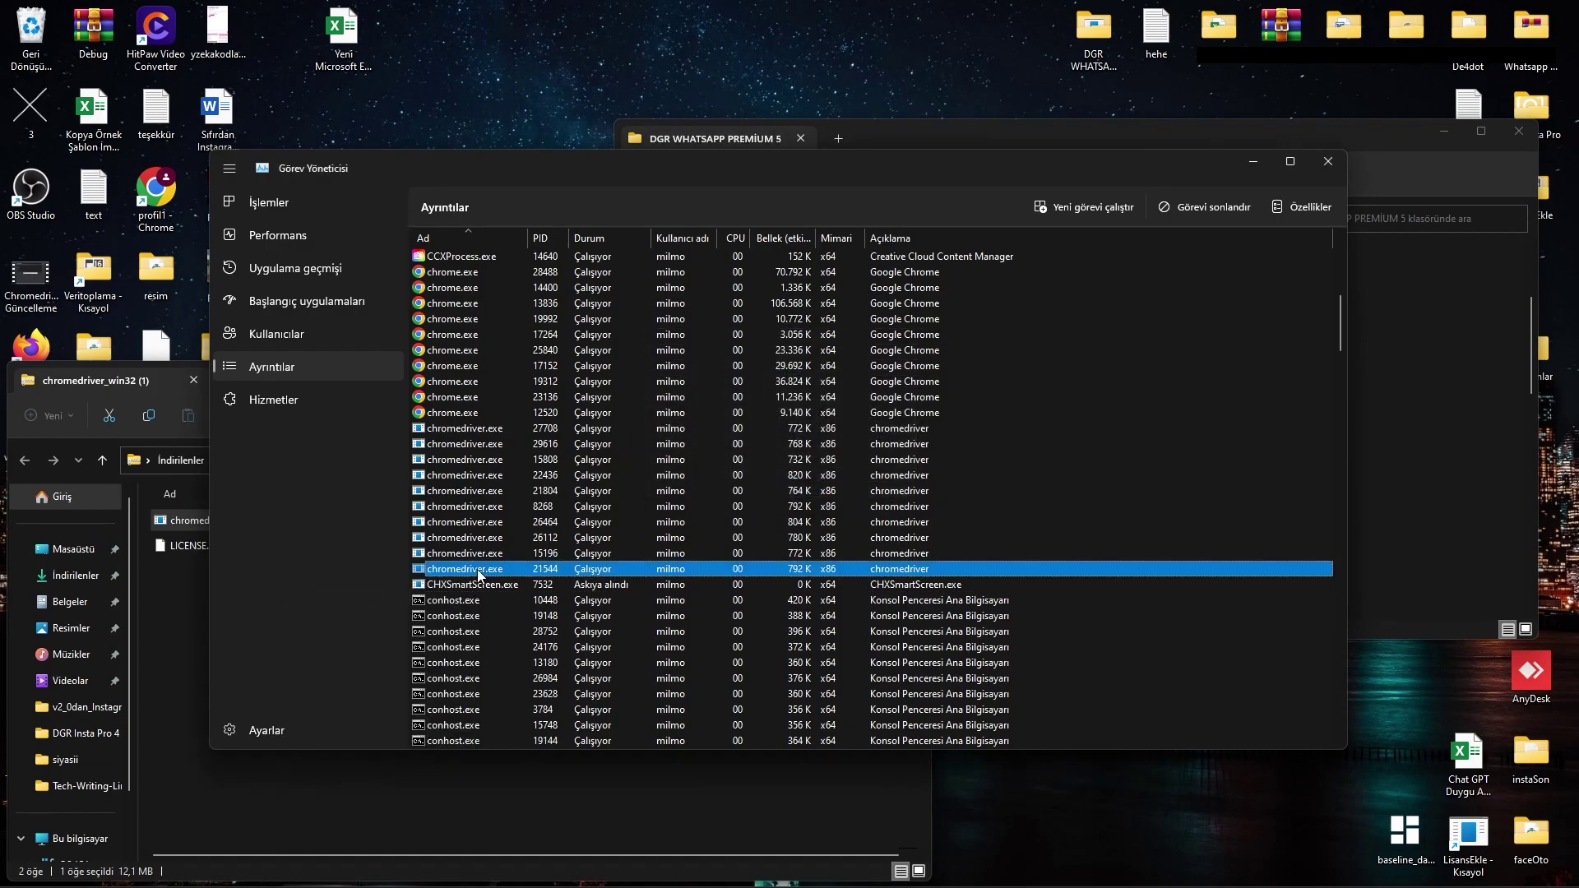
key("Delete")
key("Return")
left_click(479, 525)
key("Delete")
key("Return")
left_click(477, 490)
key("Delete")
key("Return")
left_click(475, 475)
key("Delete")
key("Return")
left_click(472, 443)
key("Delete")
key("Return")
left_click(474, 429)
key("Delete")
key("Return")
left_click(472, 431)
key("Delete")
key("Return")
left_click(465, 444)
key("Delete")
key("Return")
left_click(464, 444)
key("Delete")
key("Return")
left_click(462, 428)
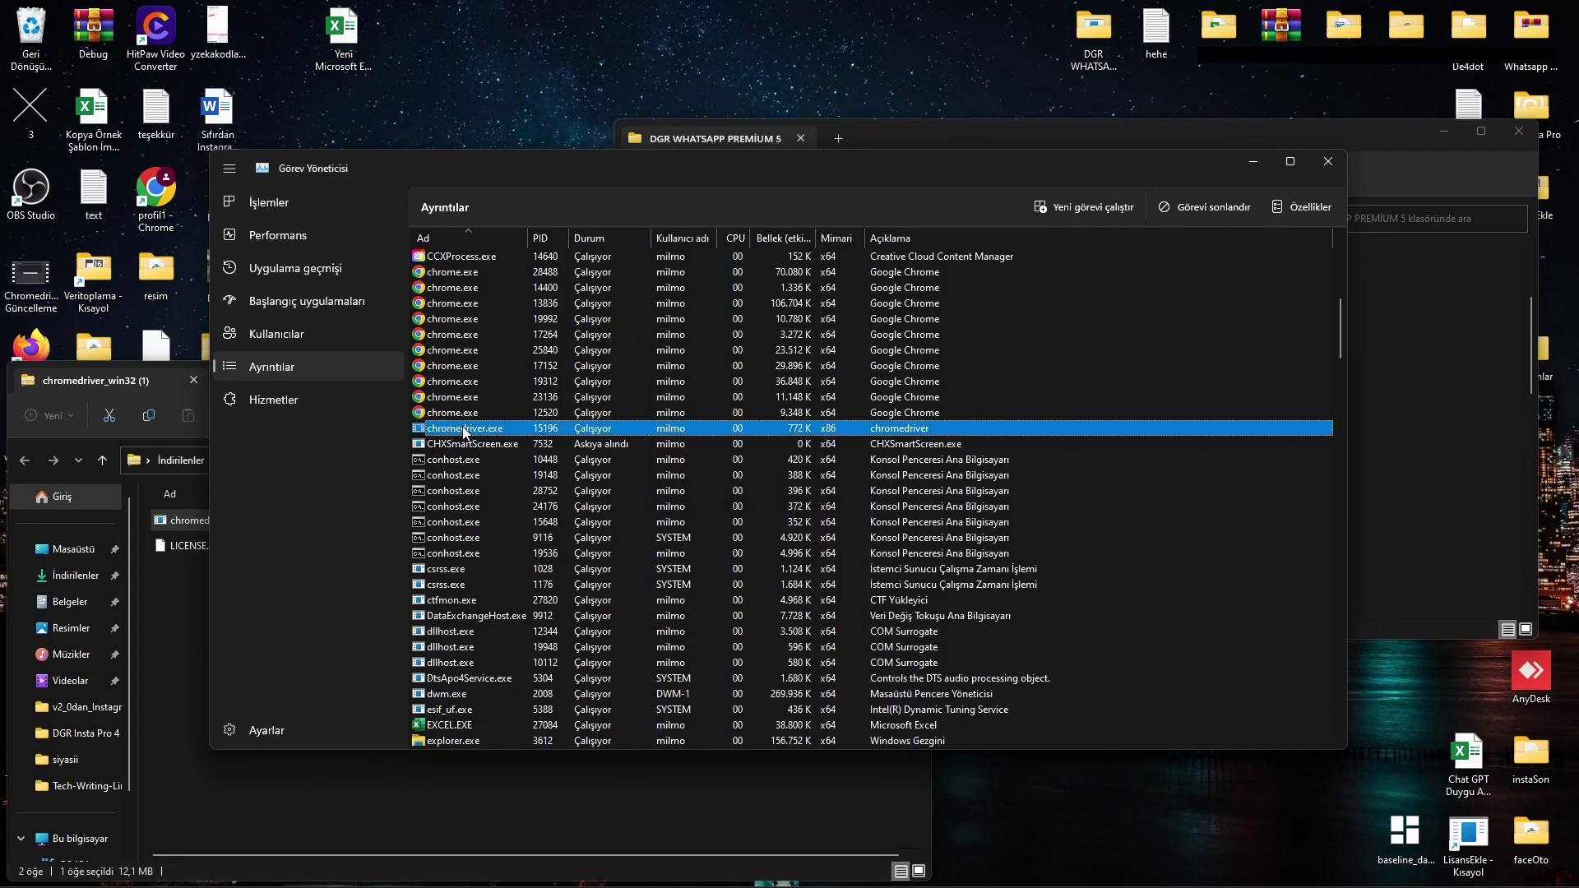
key("Delete")
key("Return")
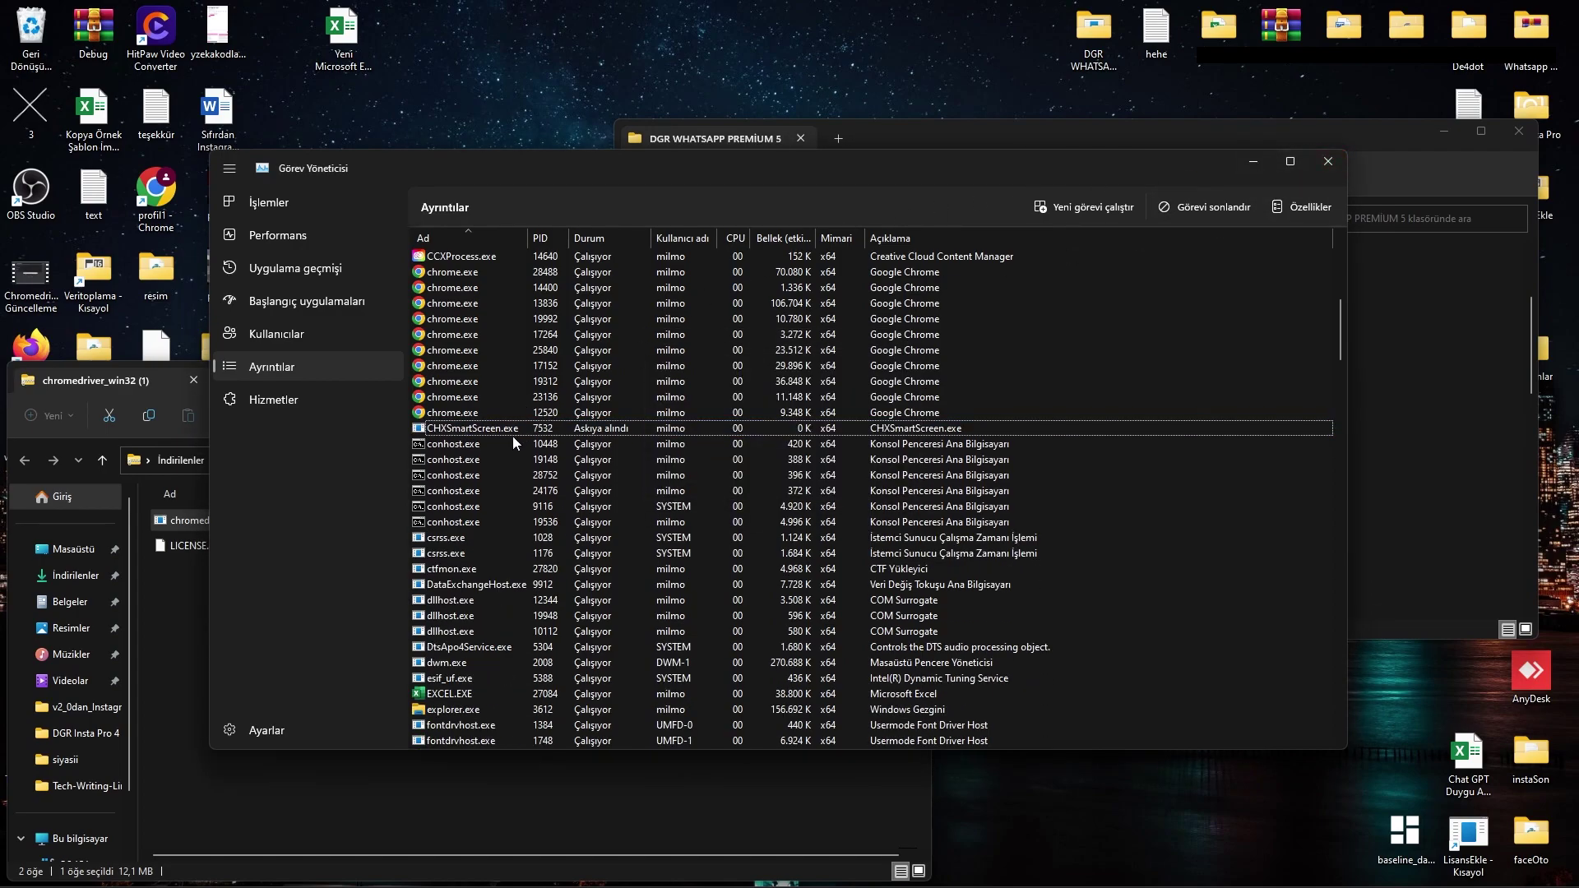
Step: Close Task Manager and retry the interrupted replacement of chromedriver in the DGR WHATSAPP PREMİUM 5 folder
left_click(1328, 162)
mouse_move(751, 240)
left_mouse_down()
mouse_move(762, 232)
mouse_move(746, 246)
left_mouse_up()
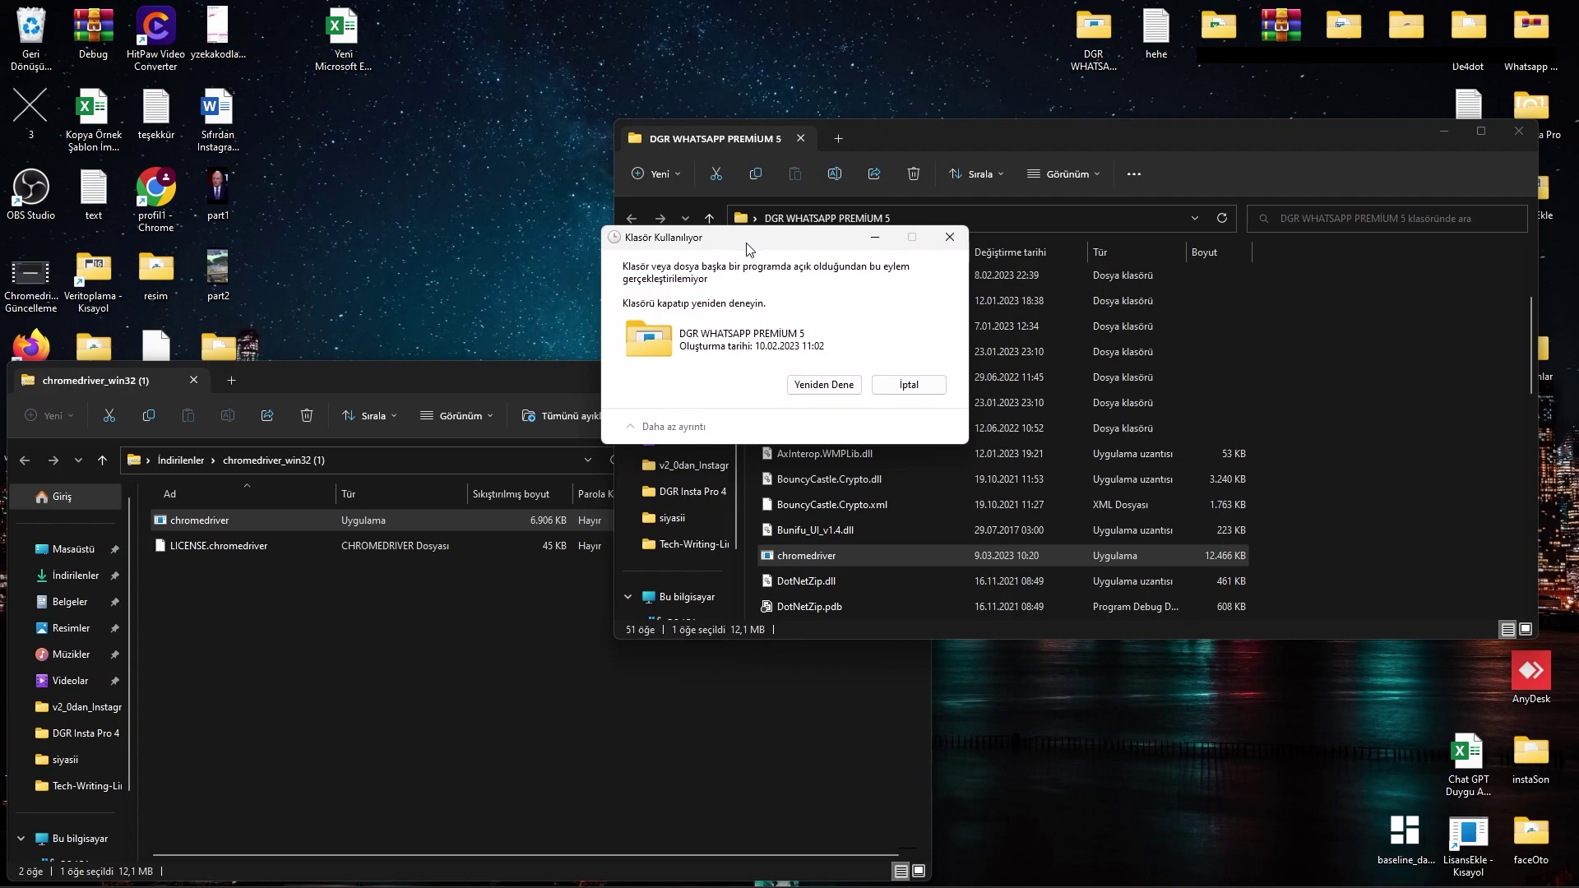
left_click(825, 386)
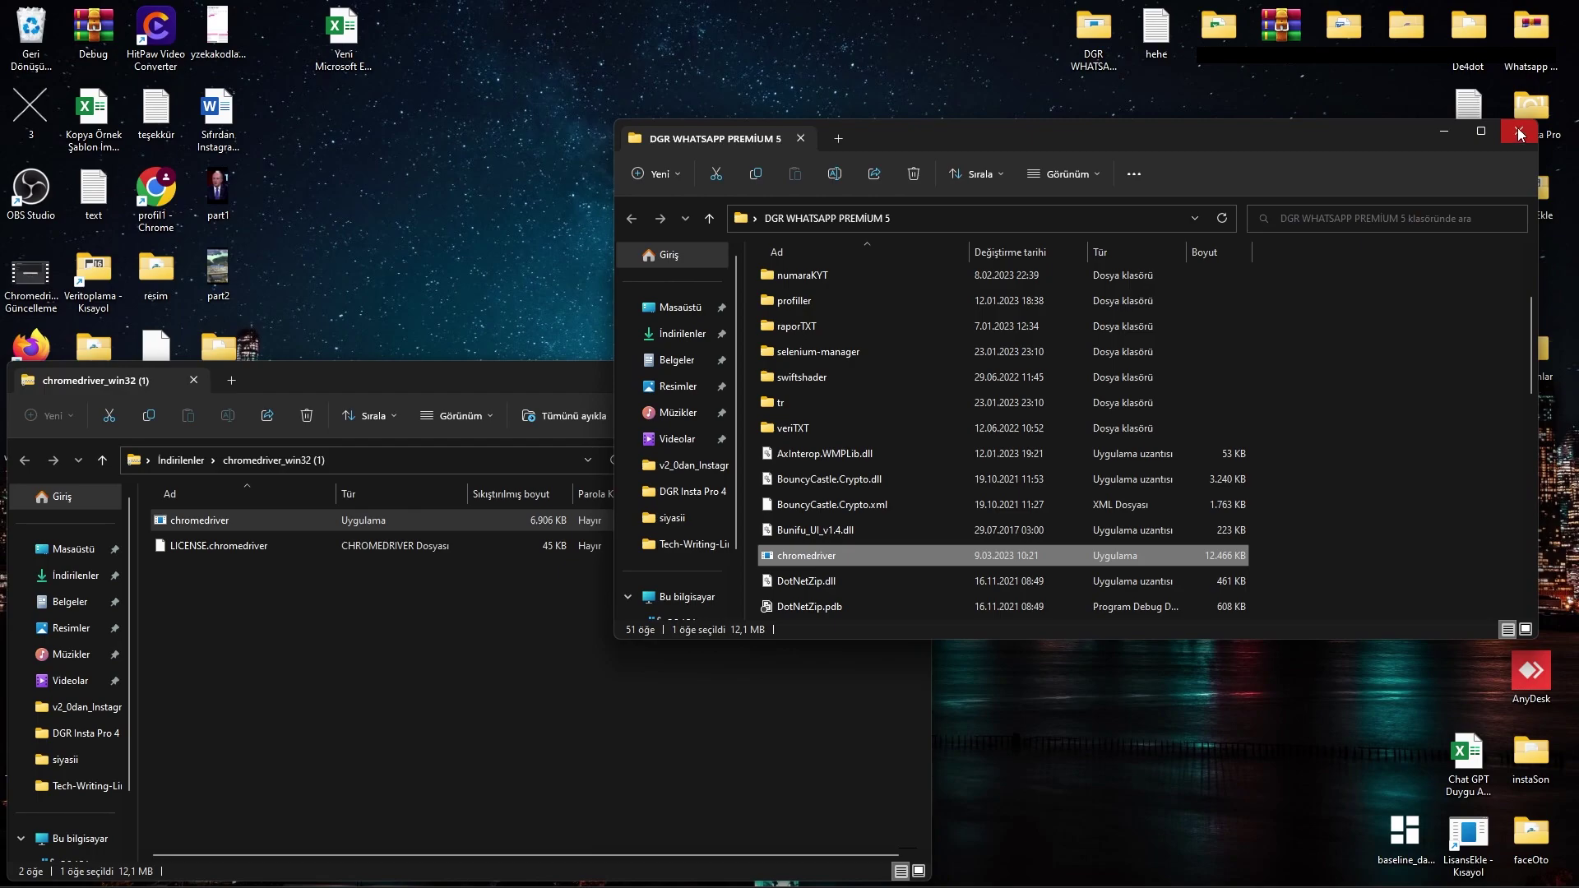
Step: Close the DGR WHATSAPP PREMİUM 5 folder window and the chromedriver_win32 archive window
left_click(1520, 135)
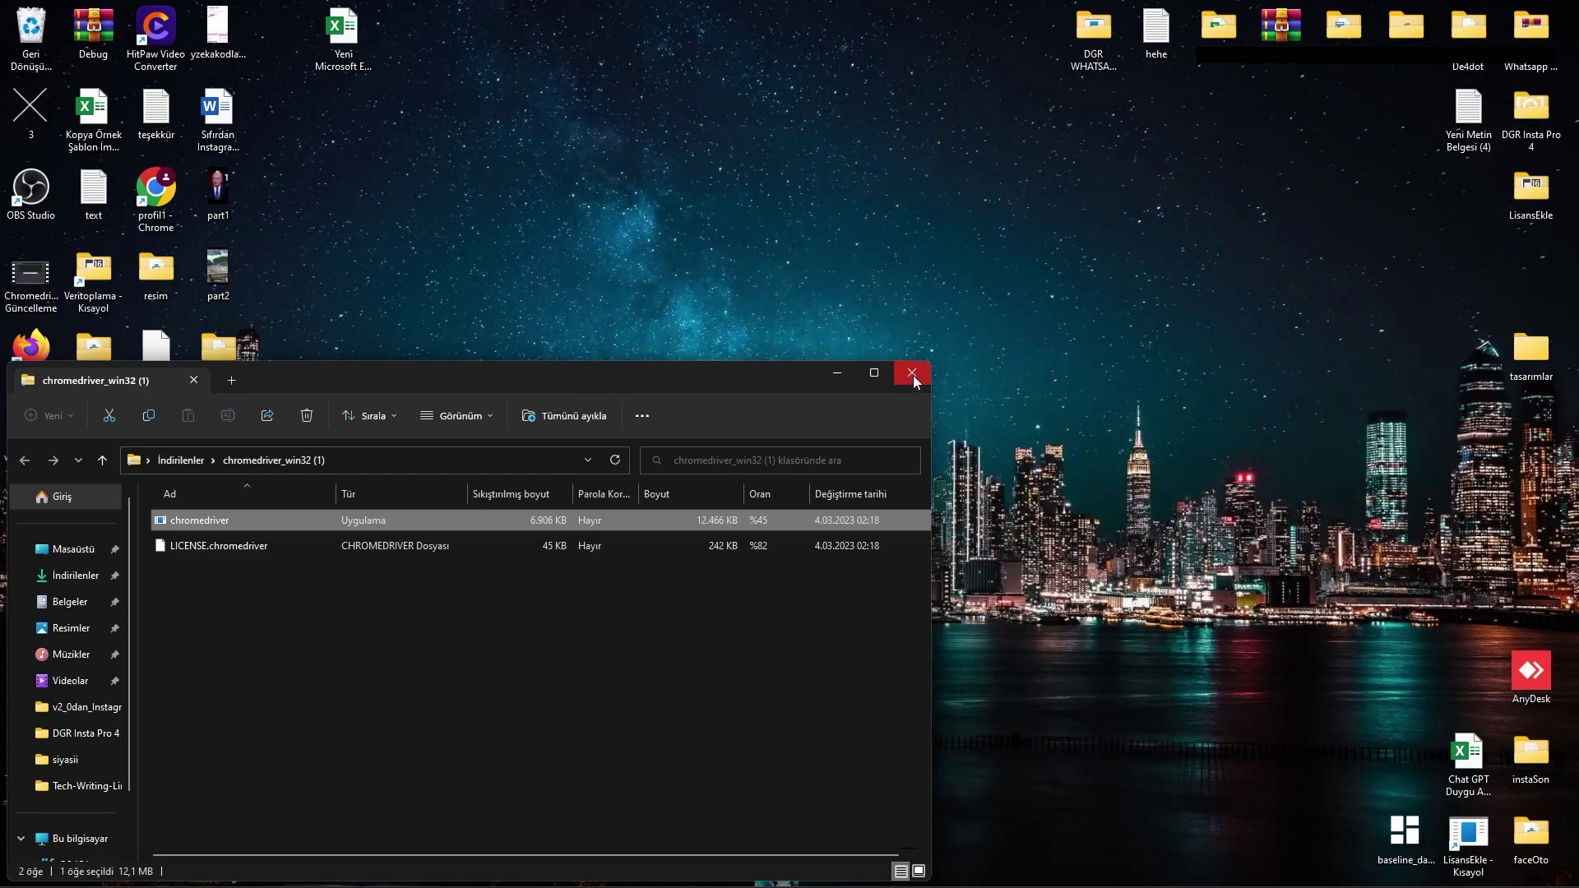
left_click(913, 375)
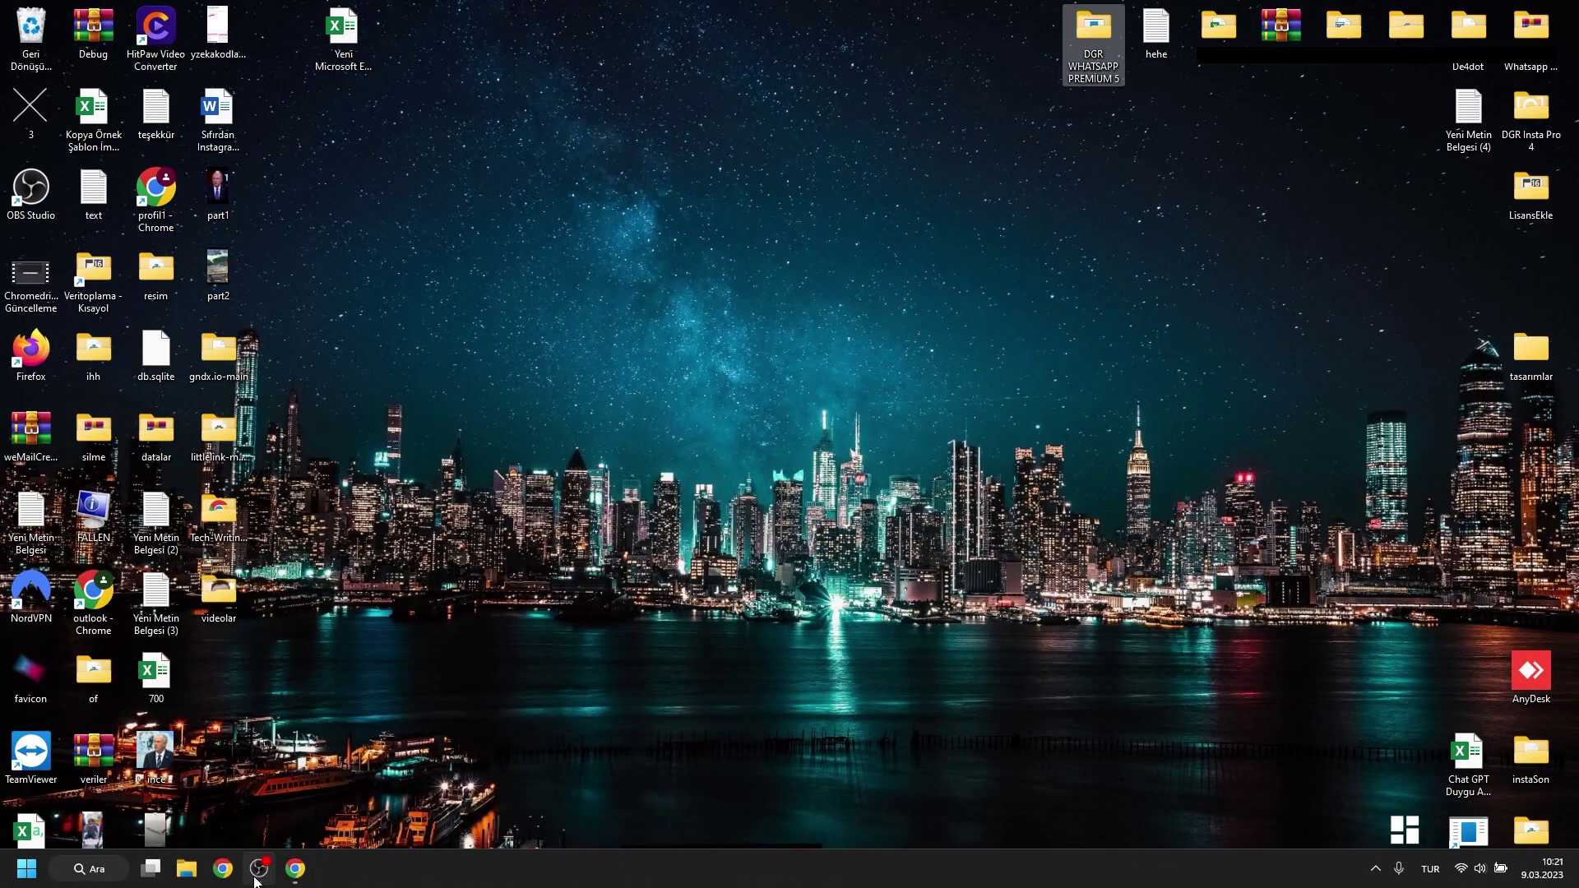